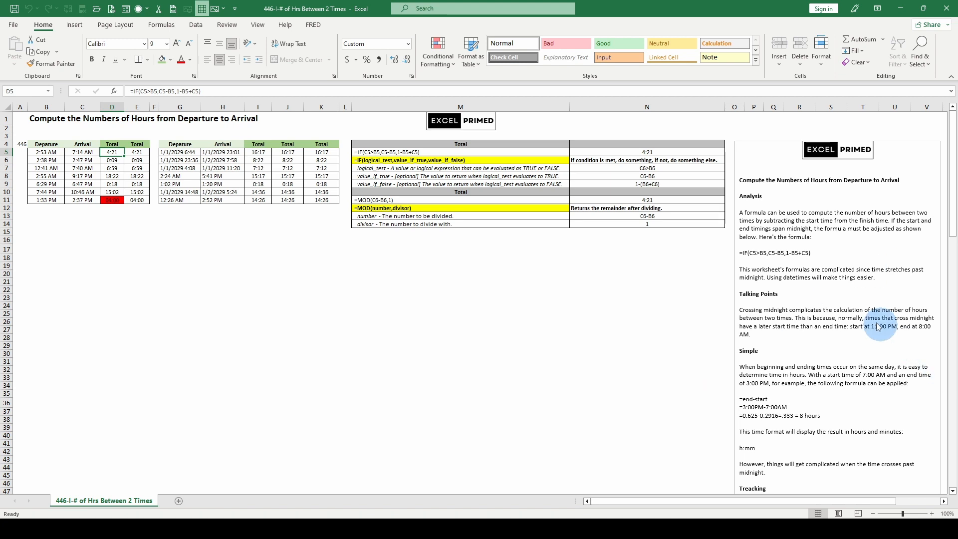
- Read the notes on the Analysis, Talking Points and Simple sections and the table of hours as fractions of a day
{"action": "scroll", "coordinate": [793, 292], "scroll_direction": "down", "scroll_amount": 1}
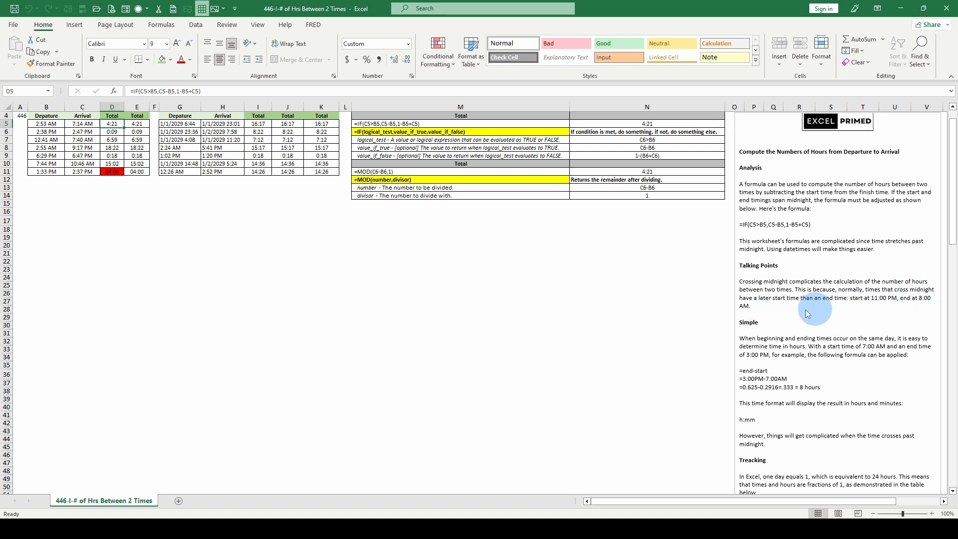
{"action": "scroll", "coordinate": [780, 324], "scroll_direction": "down", "scroll_amount": 2}
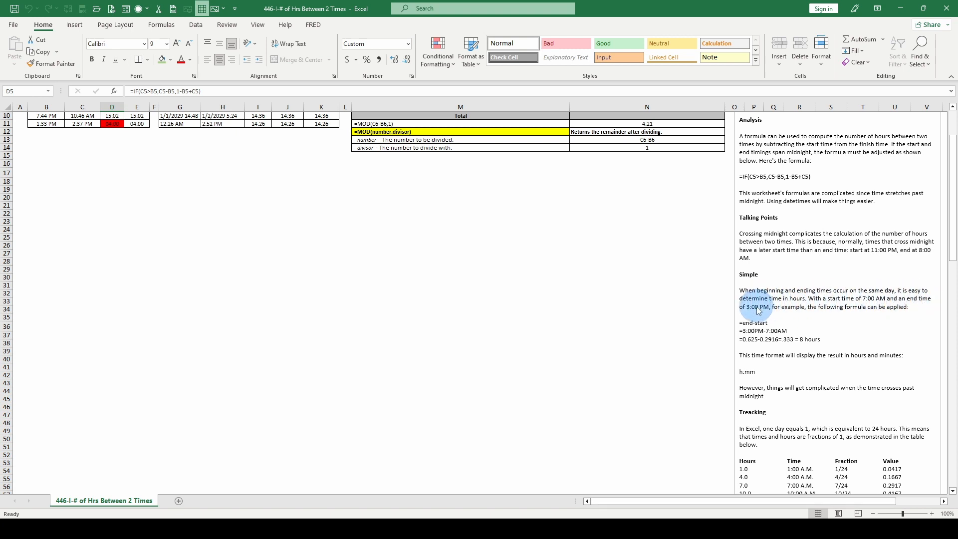
{"action": "scroll", "coordinate": [798, 339], "scroll_direction": "down", "scroll_amount": 1}
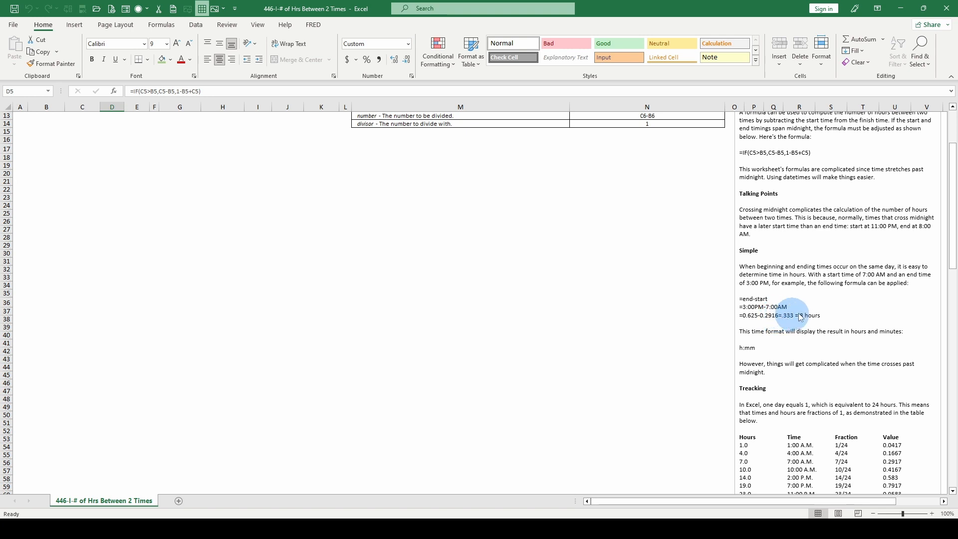
{"action": "scroll", "coordinate": [791, 319], "scroll_direction": "down", "scroll_amount": 2}
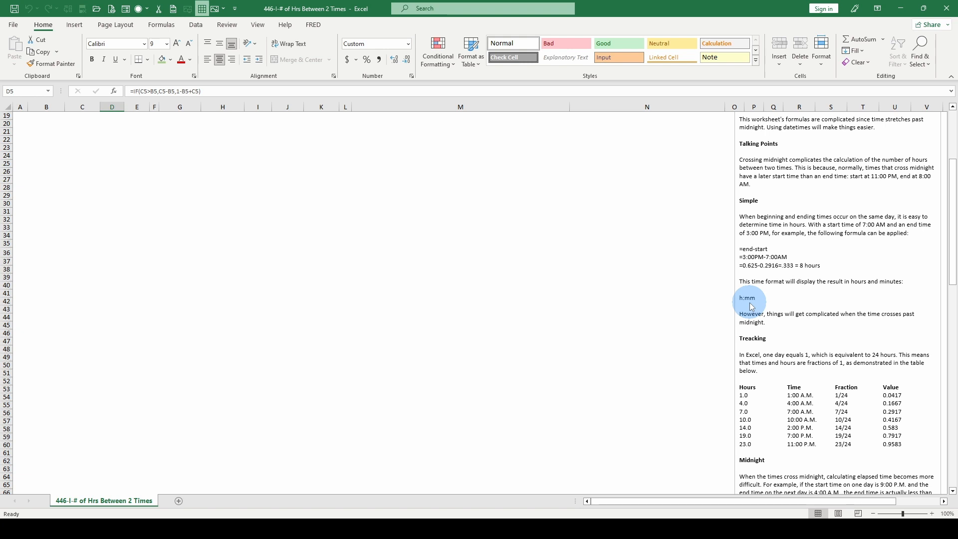
{"action": "scroll", "coordinate": [791, 360], "scroll_direction": "down", "scroll_amount": 2}
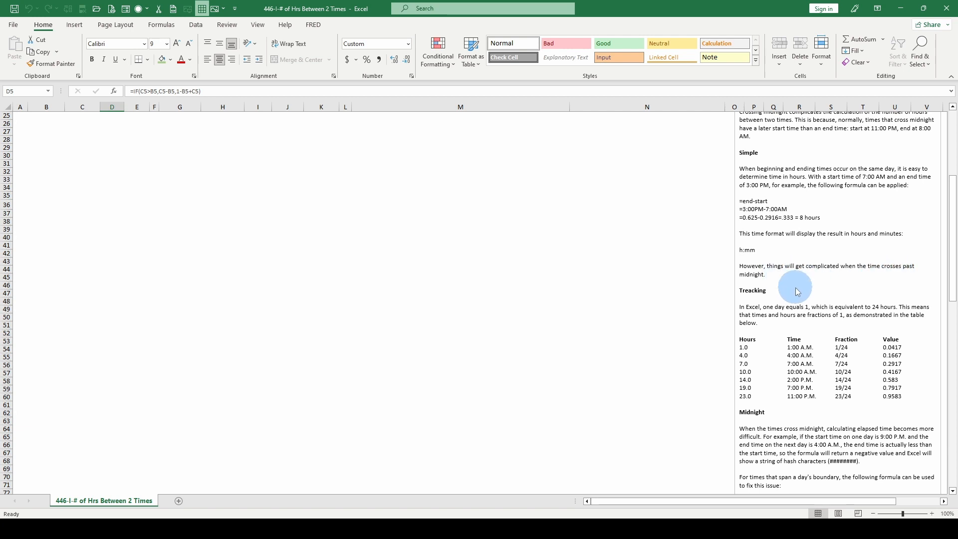
{"action": "scroll", "coordinate": [797, 292], "scroll_direction": "down", "scroll_amount": 1}
{"action": "scroll", "coordinate": [797, 292], "scroll_direction": "down", "scroll_amount": 1}
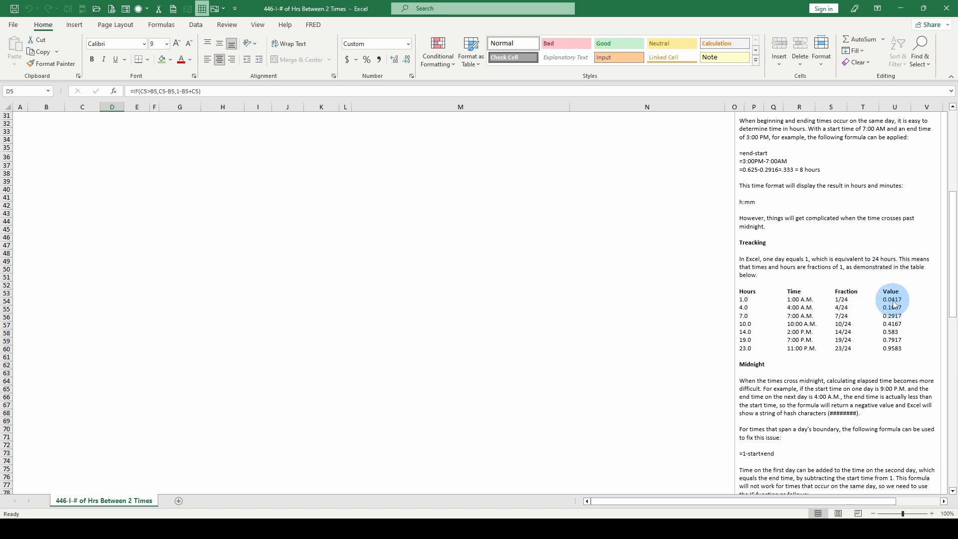
{"action": "scroll", "coordinate": [803, 290], "scroll_direction": "down", "scroll_amount": 1}
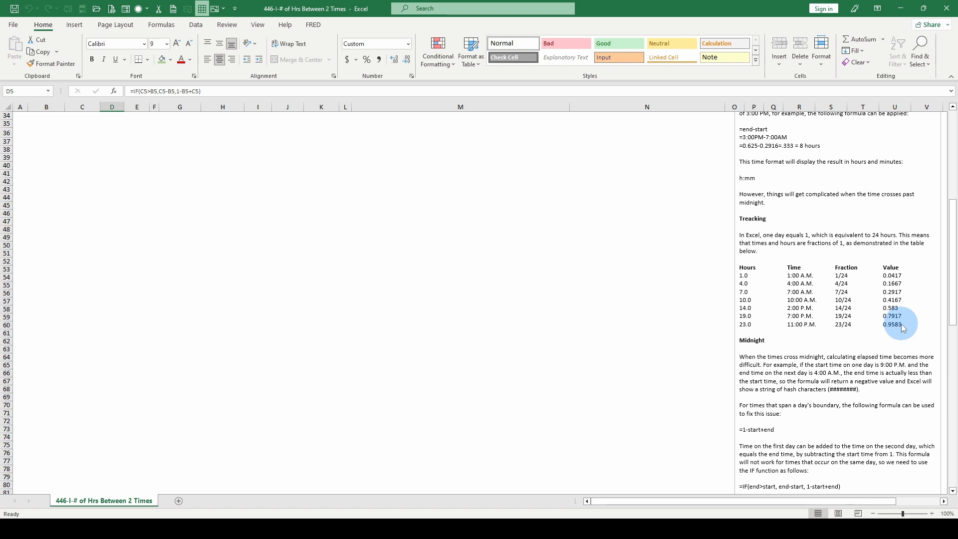
- Read the Midnight section of the notes, covering the 1-start+end and IF formulas for times crossing midnight
{"action": "scroll", "coordinate": [893, 324], "scroll_direction": "down", "scroll_amount": 2}
{"action": "scroll", "coordinate": [804, 314], "scroll_direction": "down", "scroll_amount": 1}
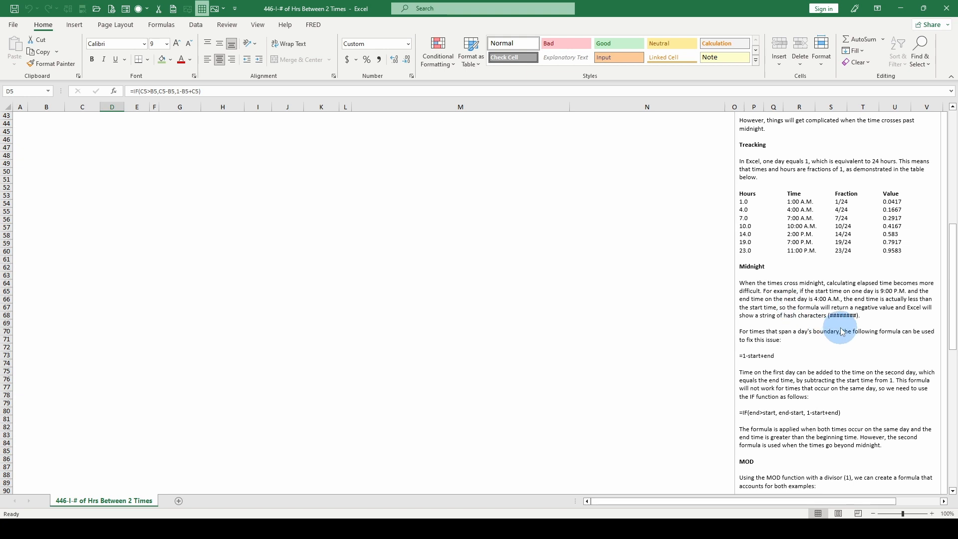
{"action": "scroll", "coordinate": [848, 326], "scroll_direction": "down", "scroll_amount": 1}
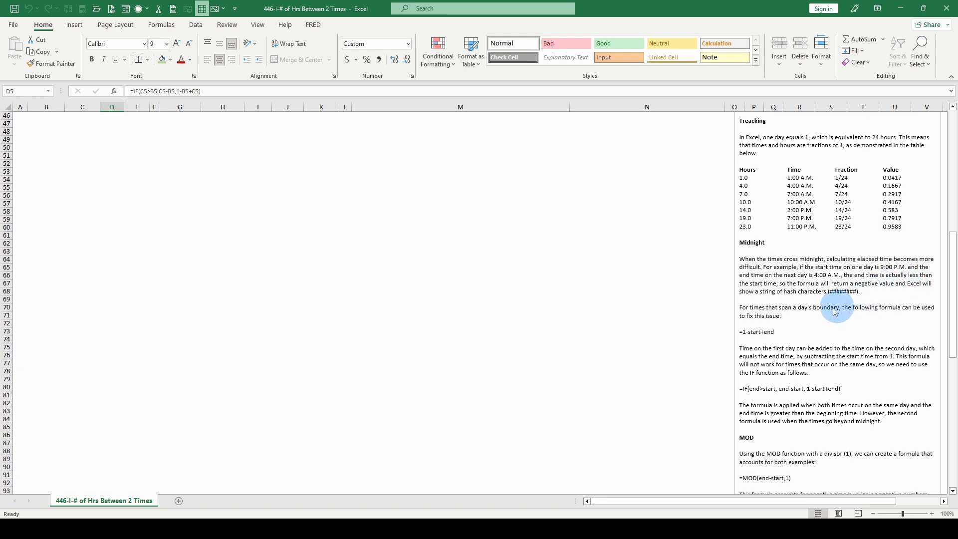
{"action": "scroll", "coordinate": [804, 306], "scroll_direction": "down", "scroll_amount": 1}
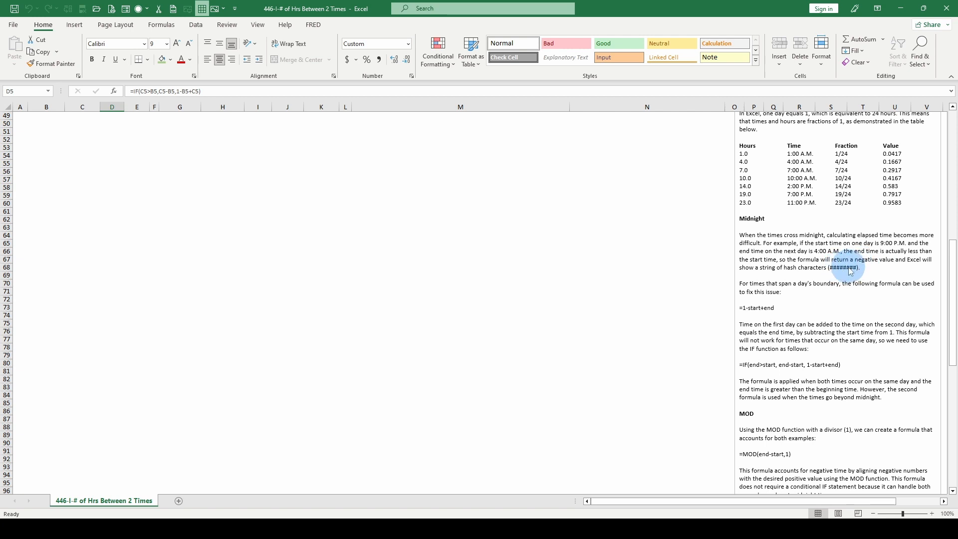
{"action": "scroll", "coordinate": [798, 257], "scroll_direction": "down", "scroll_amount": 1}
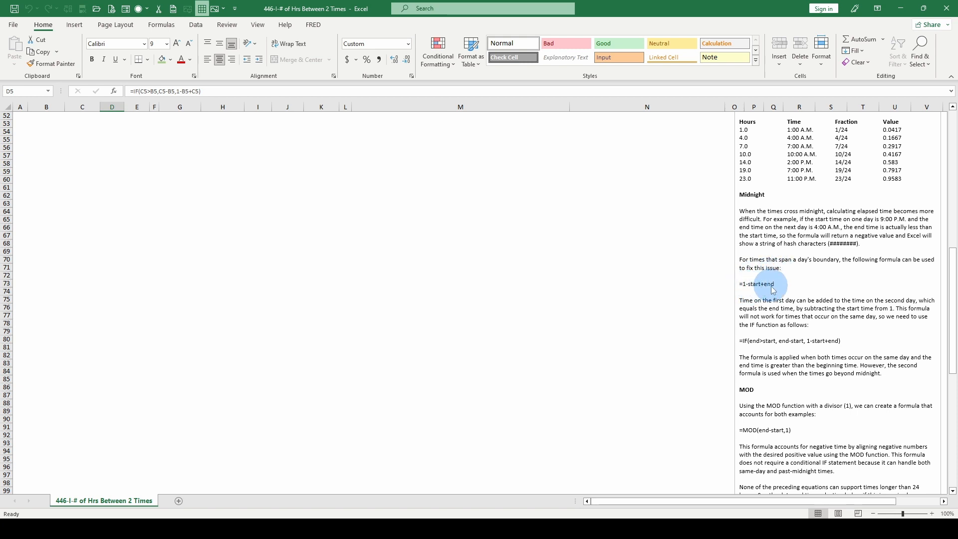
{"action": "scroll", "coordinate": [856, 300], "scroll_direction": "down", "scroll_amount": 1}
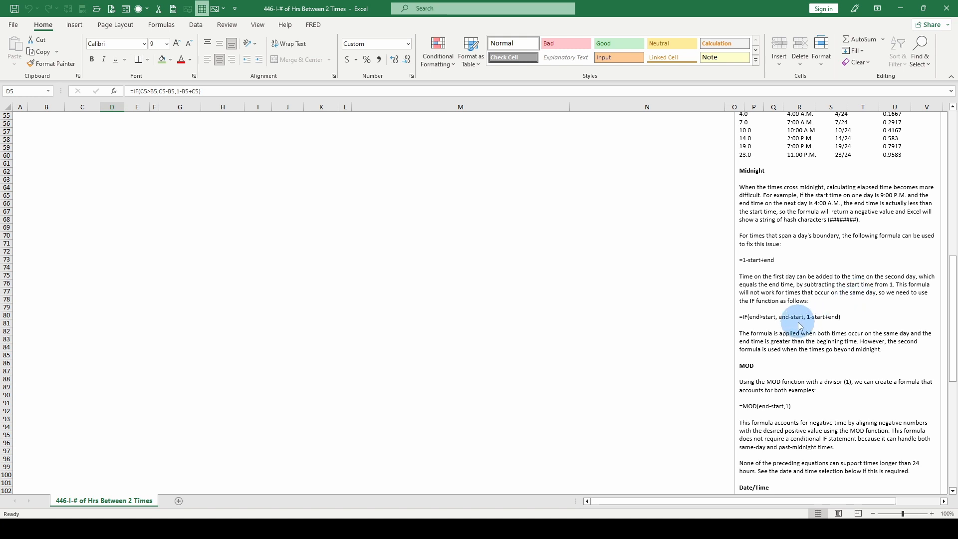
{"action": "scroll", "coordinate": [798, 322], "scroll_direction": "down", "scroll_amount": 1}
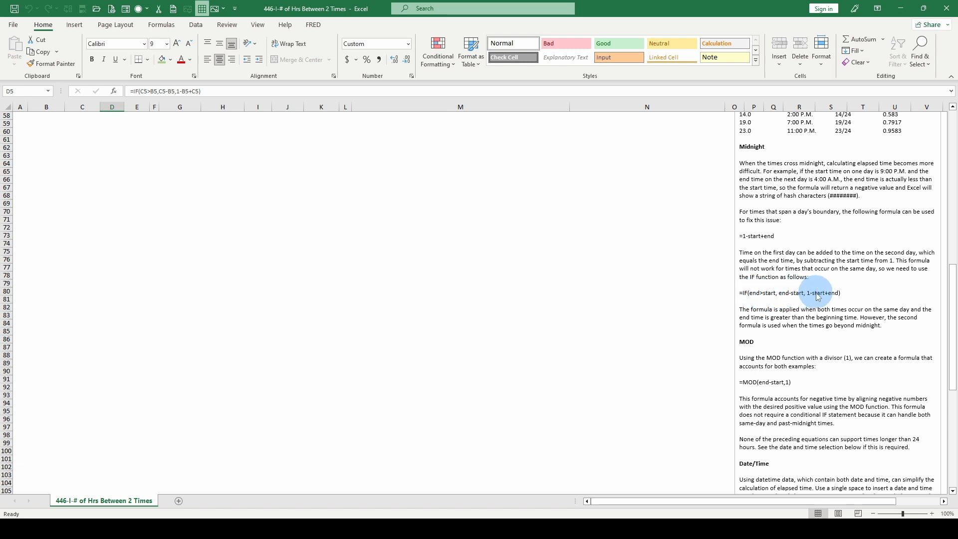
{"action": "scroll", "coordinate": [823, 304], "scroll_direction": "down", "scroll_amount": 1}
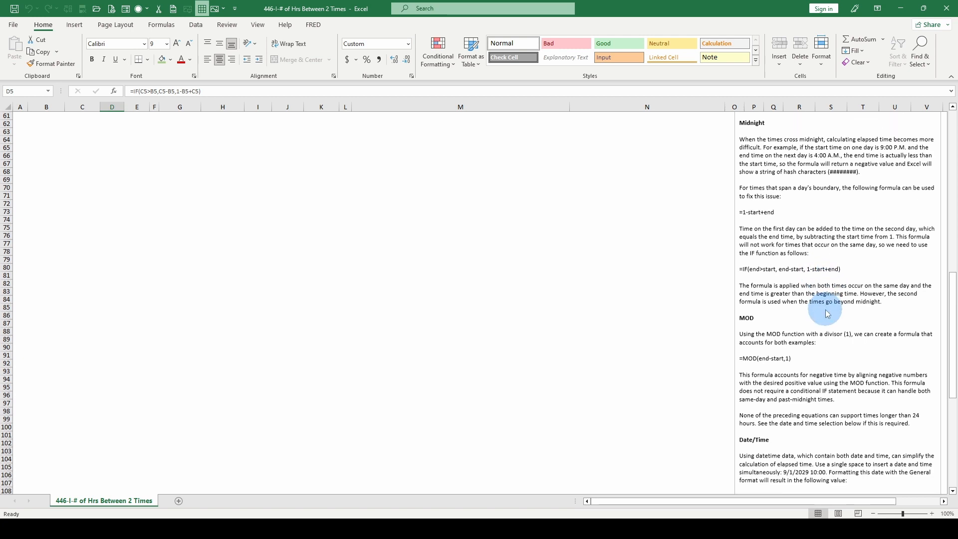
- Read the MOD section of the notes and the Date/Time section on calculating elapsed time from datetime values
{"action": "scroll", "coordinate": [824, 313], "scroll_direction": "down", "scroll_amount": 1}
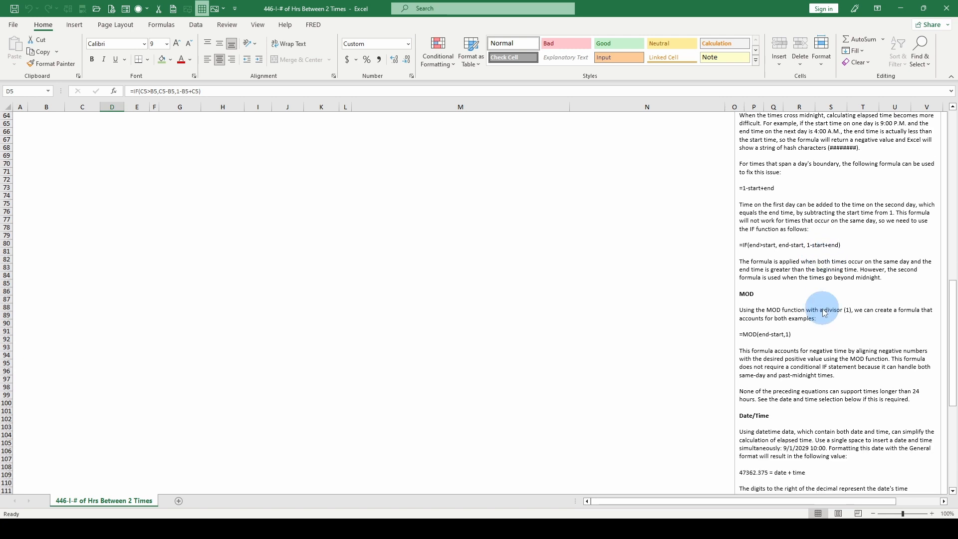
{"action": "scroll", "coordinate": [824, 314], "scroll_direction": "down", "scroll_amount": 1}
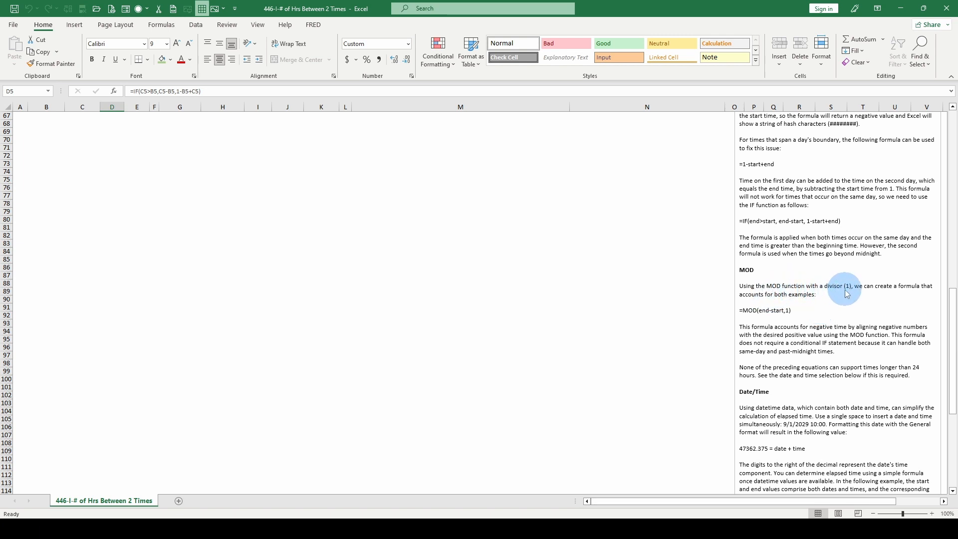
{"action": "scroll", "coordinate": [843, 295], "scroll_direction": "down", "scroll_amount": 1}
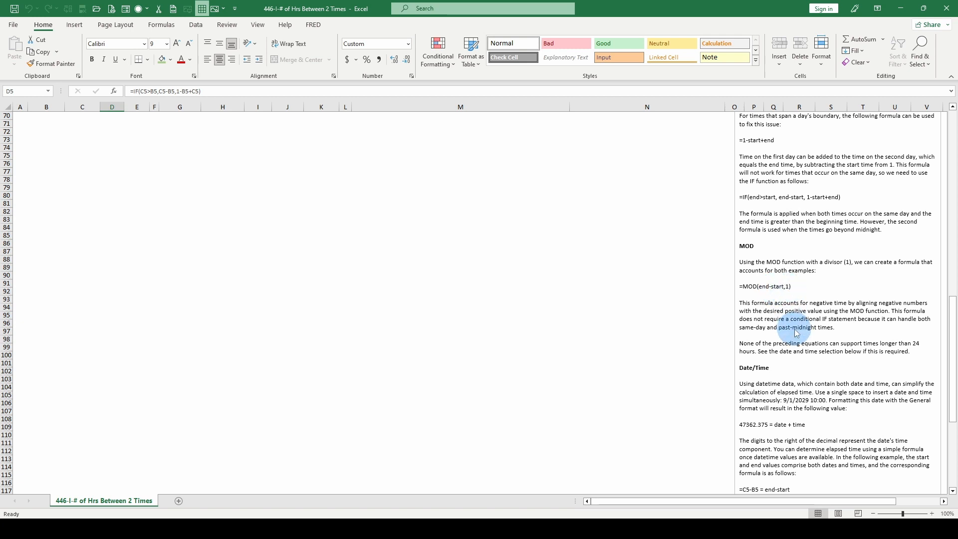
{"action": "scroll", "coordinate": [779, 299], "scroll_direction": "down", "scroll_amount": 1}
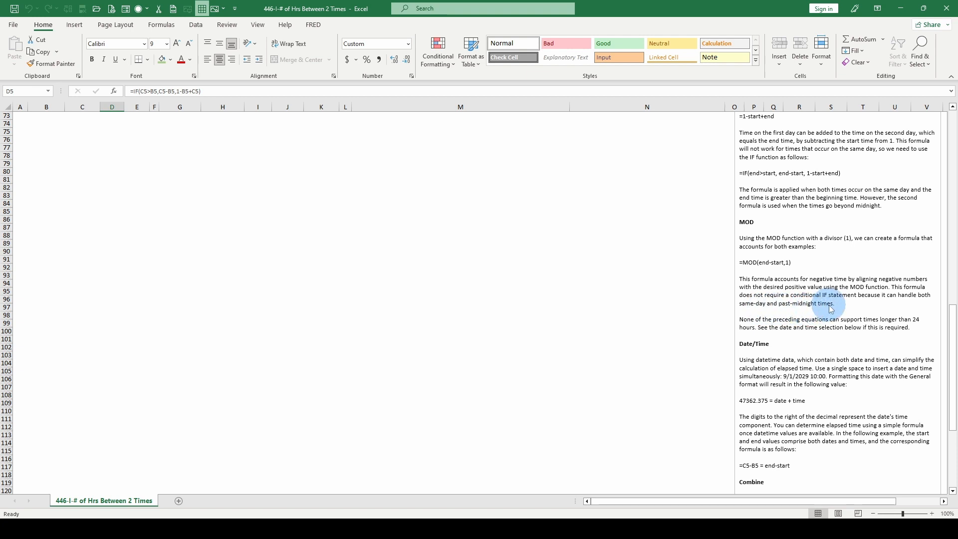
{"action": "scroll", "coordinate": [831, 309], "scroll_direction": "down", "scroll_amount": 1}
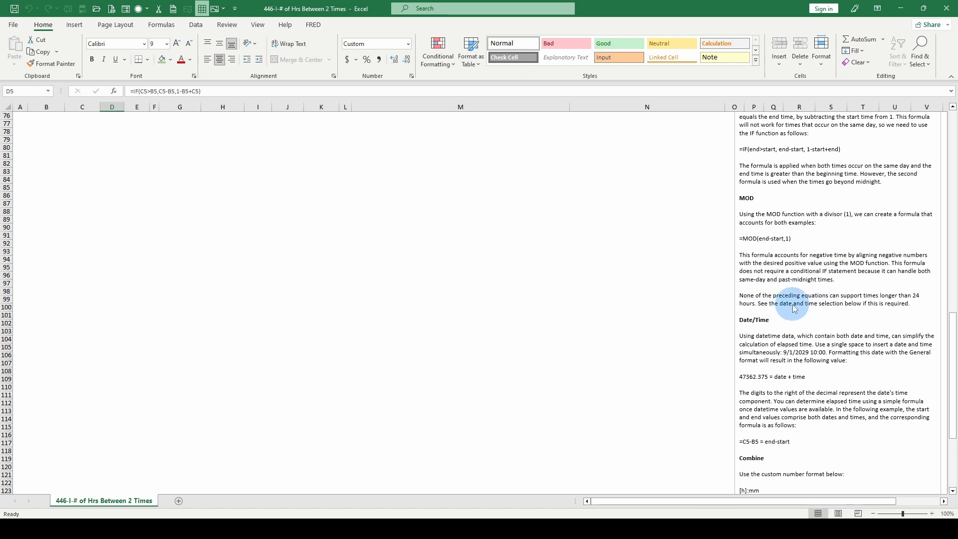
{"action": "scroll", "coordinate": [794, 309], "scroll_direction": "down", "scroll_amount": 1}
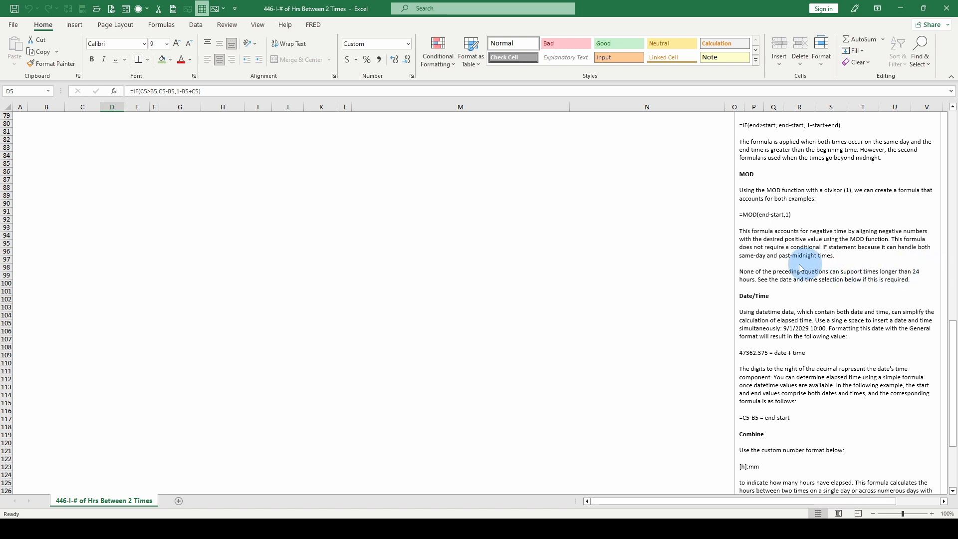
{"action": "scroll", "coordinate": [761, 282], "scroll_direction": "down", "scroll_amount": 1}
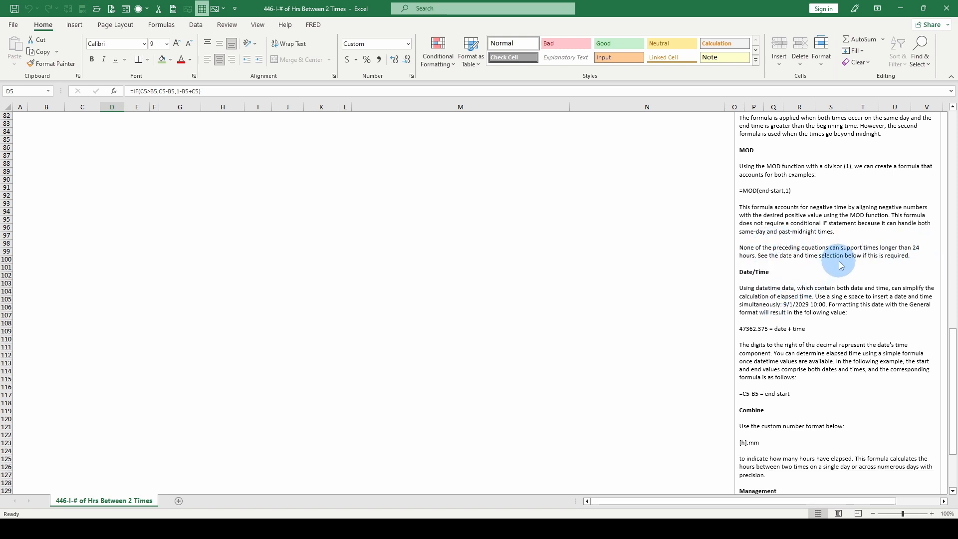
{"action": "scroll", "coordinate": [846, 286], "scroll_direction": "down", "scroll_amount": 2}
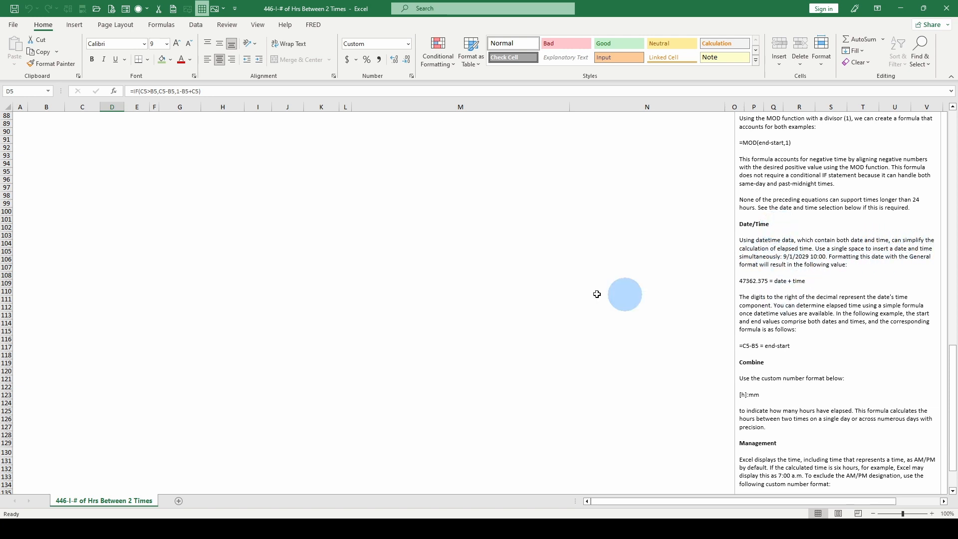
- Format the departure datetime in cell G5 as General to reveal its serial number, and undo the format change
{"action": "scroll", "coordinate": [267, 266], "scroll_direction": "up", "scroll_amount": 2}
{"action": "scroll", "coordinate": [267, 266], "scroll_direction": "up", "scroll_amount": 20}
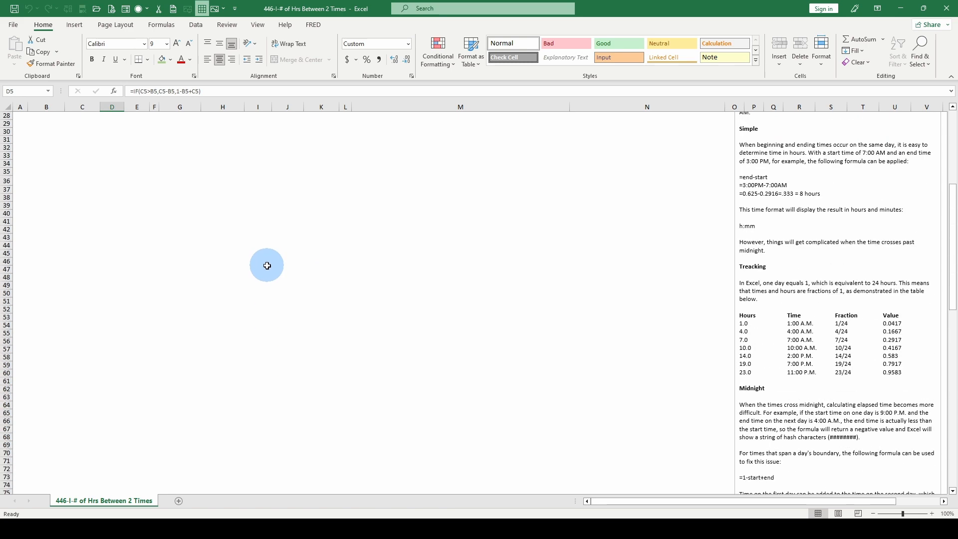
{"action": "scroll", "coordinate": [267, 266], "scroll_direction": "up", "scroll_amount": 2}
{"action": "left_click", "coordinate": [180, 152]}
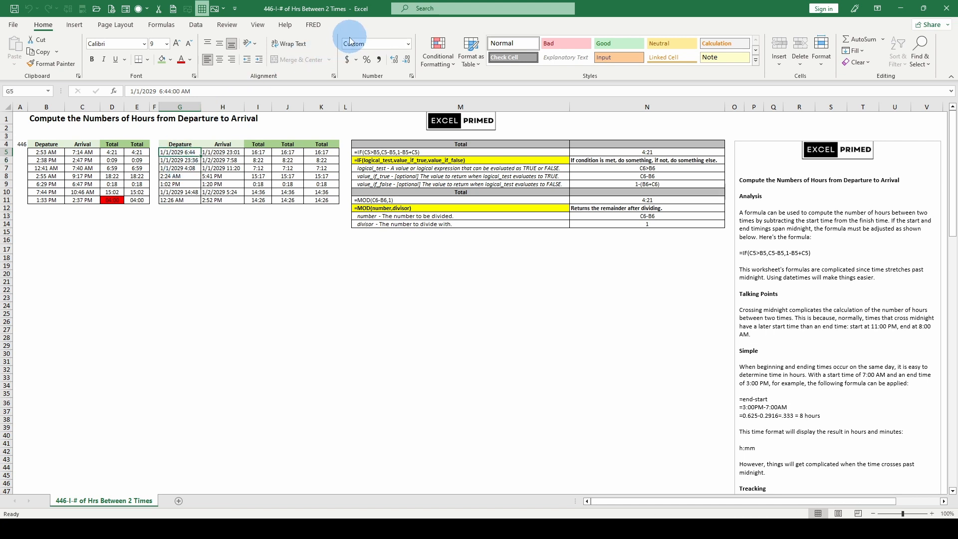
{"action": "left_click", "coordinate": [408, 44]}
{"action": "left_click", "coordinate": [386, 64]}
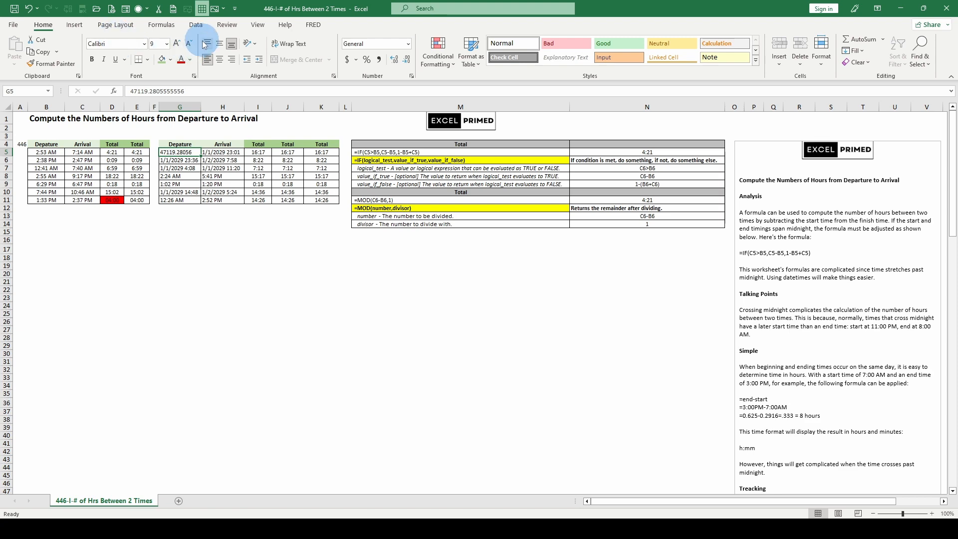
{"action": "left_click", "coordinate": [29, 9]}
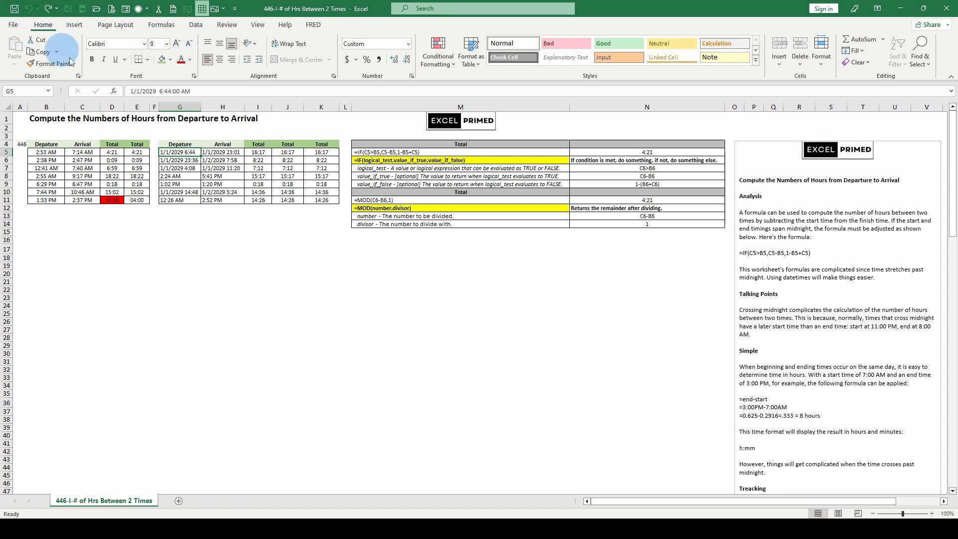
- Read the remaining notes on datetime values, the [h]:mm custom format and the h:mm format that excludes AM/PM
{"action": "scroll", "coordinate": [829, 402], "scroll_direction": "down", "scroll_amount": 17}
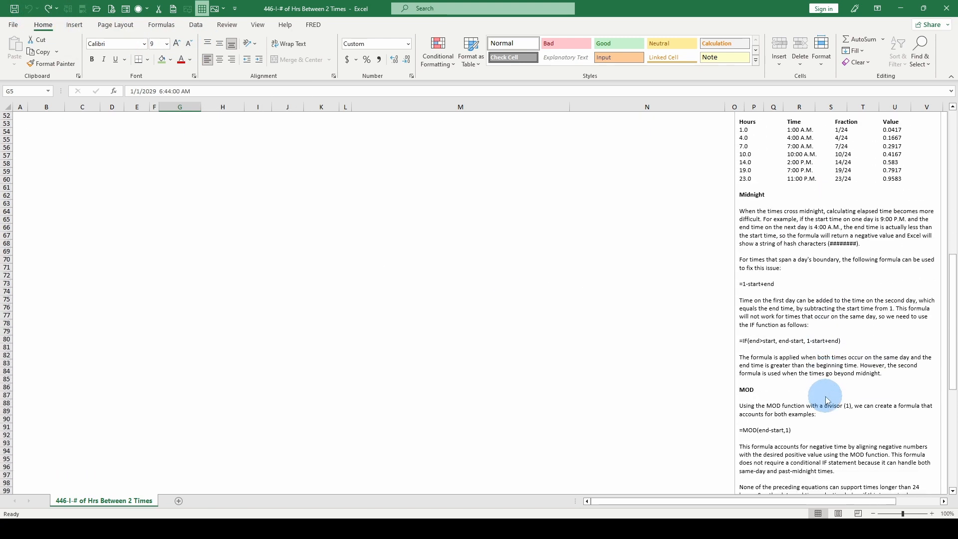
{"action": "scroll", "coordinate": [825, 399], "scroll_direction": "down", "scroll_amount": 9}
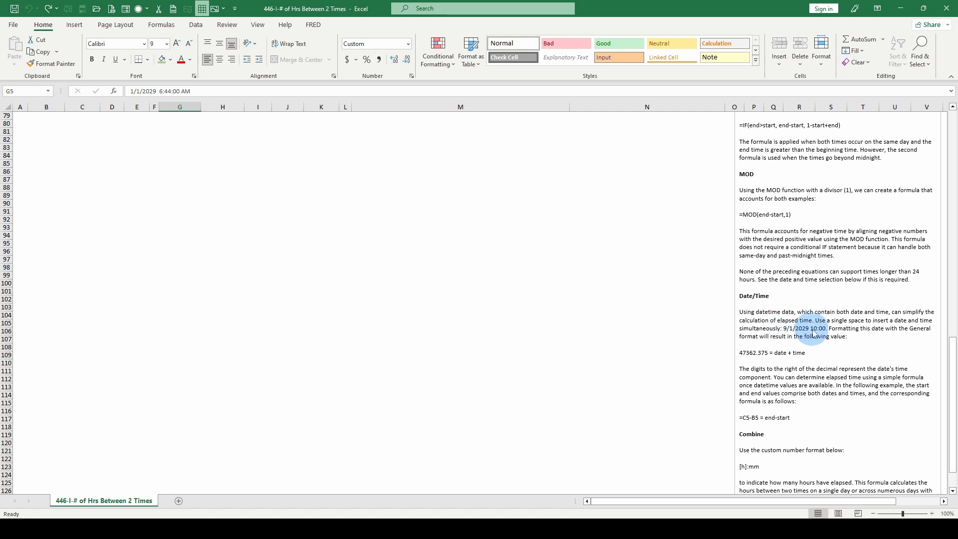
{"action": "scroll", "coordinate": [890, 341], "scroll_direction": "down", "scroll_amount": 1}
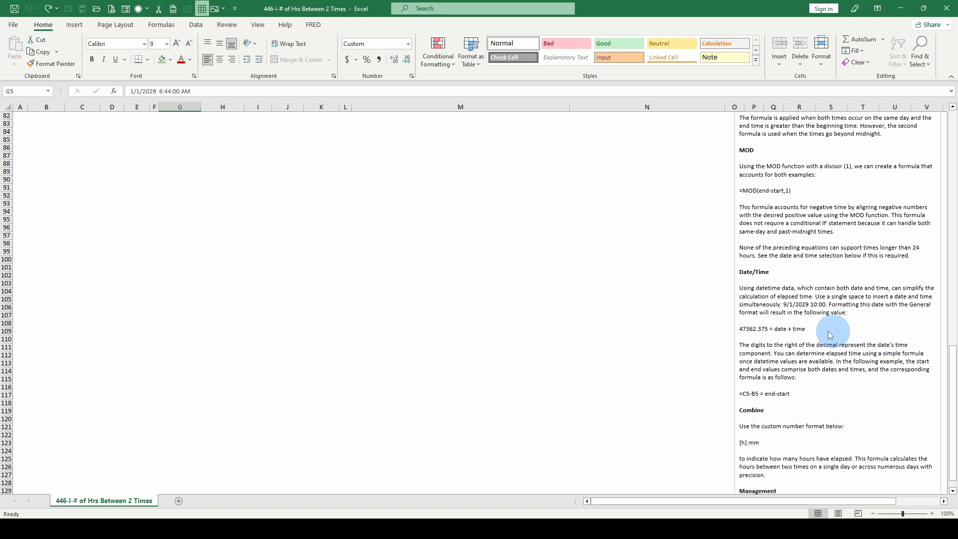
{"action": "scroll", "coordinate": [793, 322], "scroll_direction": "down", "scroll_amount": 1}
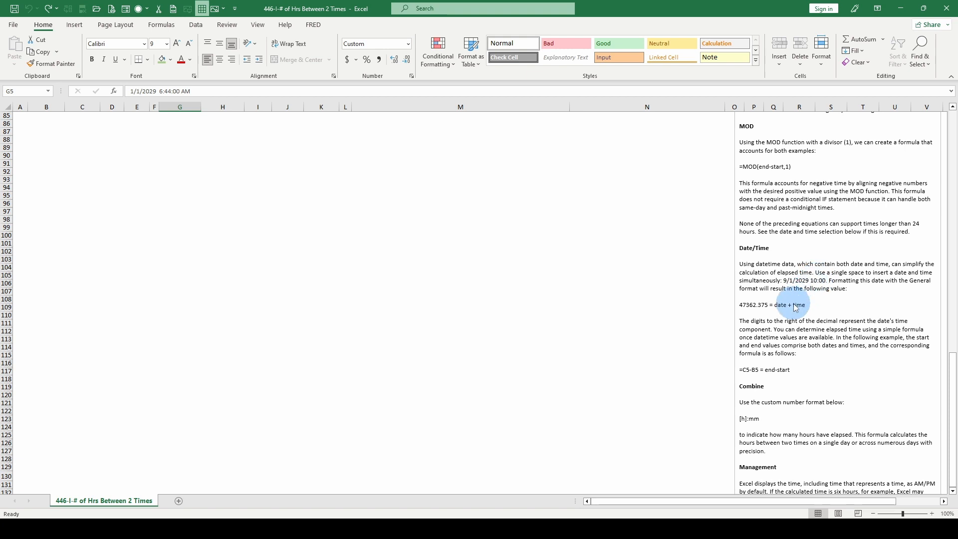
{"action": "scroll", "coordinate": [788, 300], "scroll_direction": "down", "scroll_amount": 2}
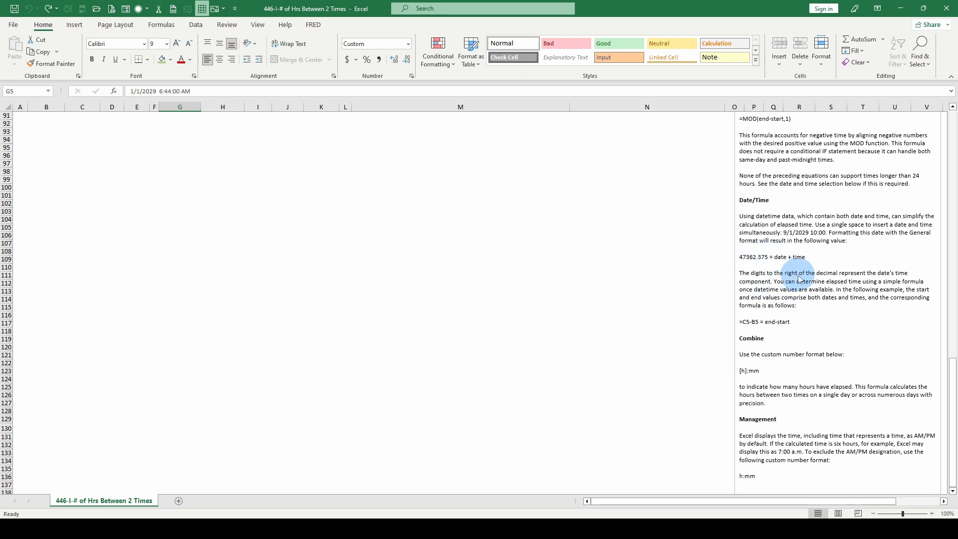
{"action": "scroll", "coordinate": [852, 286], "scroll_direction": "down", "scroll_amount": 2}
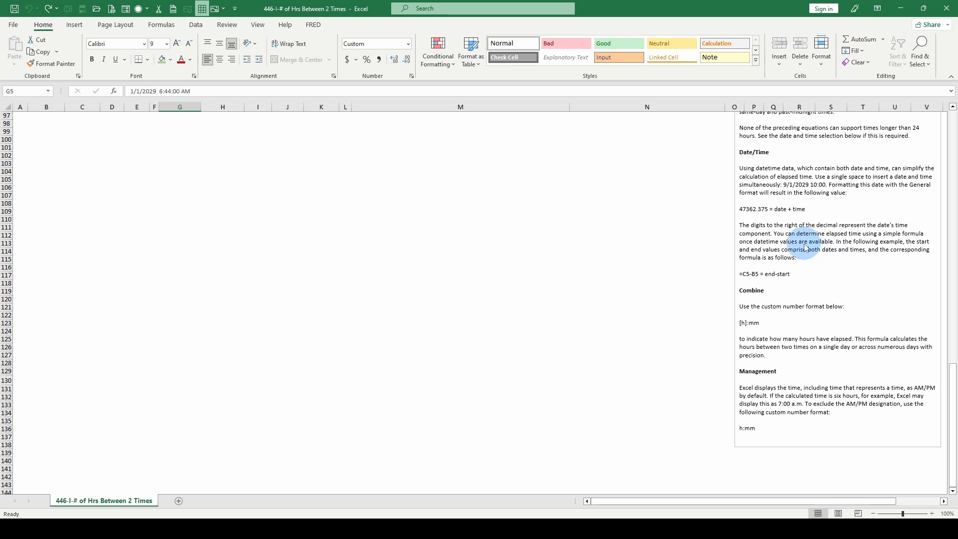
{"action": "scroll", "coordinate": [878, 245], "scroll_direction": "down", "scroll_amount": 1}
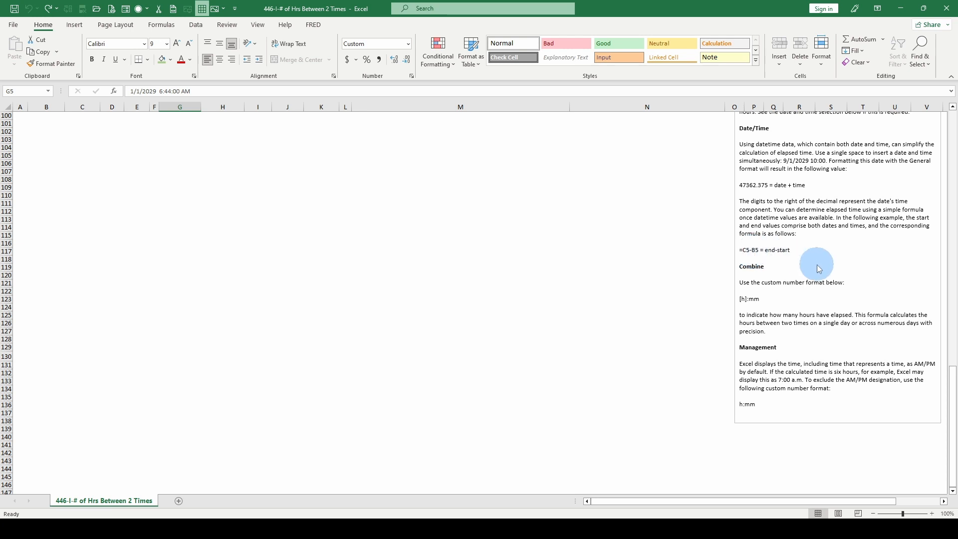
{"action": "scroll", "coordinate": [819, 269], "scroll_direction": "down", "scroll_amount": 1}
{"action": "scroll", "coordinate": [812, 261], "scroll_direction": "down", "scroll_amount": 1}
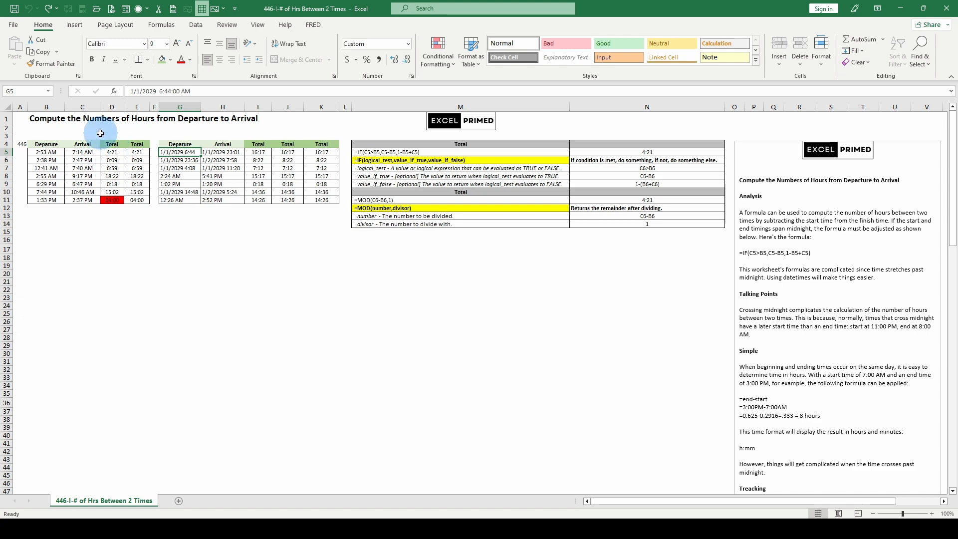
- Review the IF formula in cell D5 alongside the Simple section of the notes on same-day times
{"action": "left_click", "coordinate": [106, 153]}
{"action": "scroll", "coordinate": [780, 406], "scroll_direction": "down", "scroll_amount": 3}
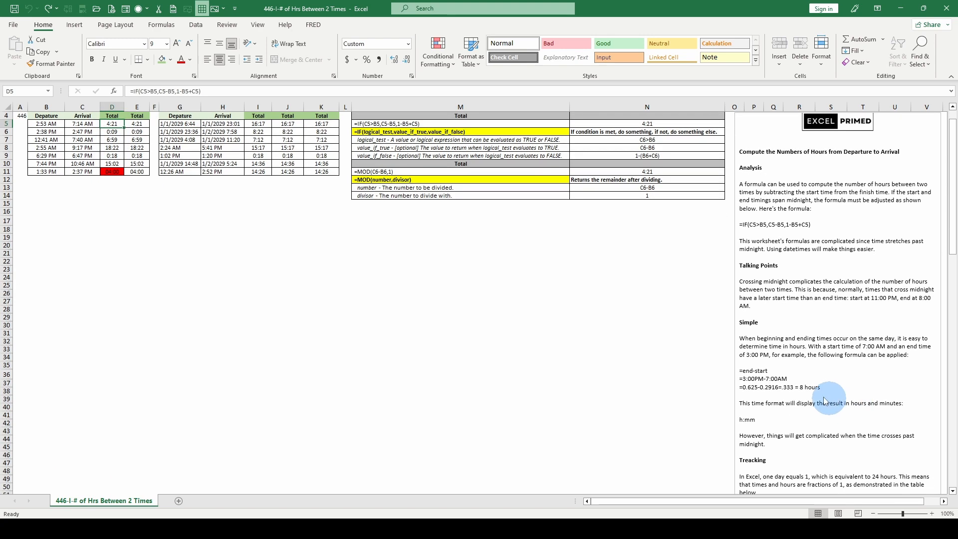
{"action": "scroll", "coordinate": [780, 405], "scroll_direction": "up", "scroll_amount": 3}
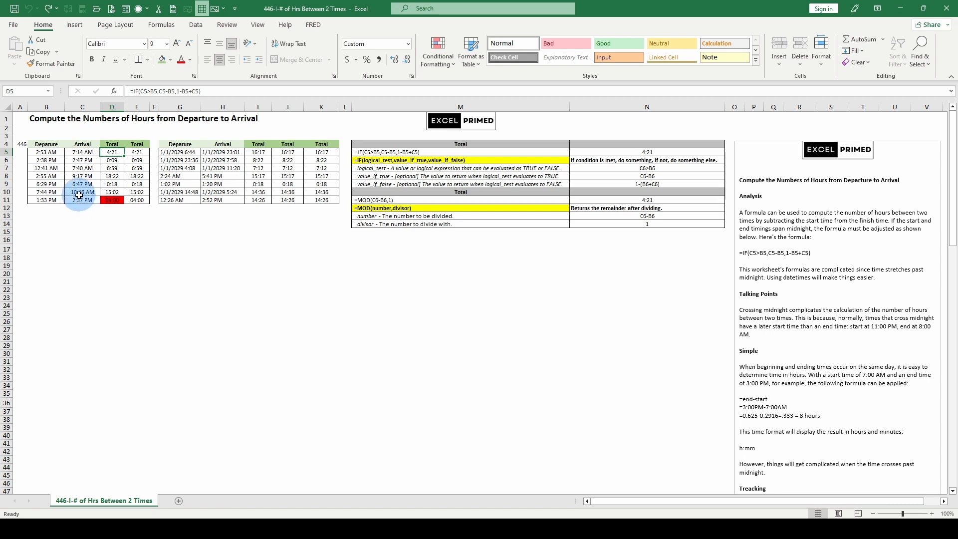
- Inspect the departure and arrival times in row 10 and the logical test C10>B10 in D10's IF formula
{"action": "left_click", "coordinate": [47, 192]}
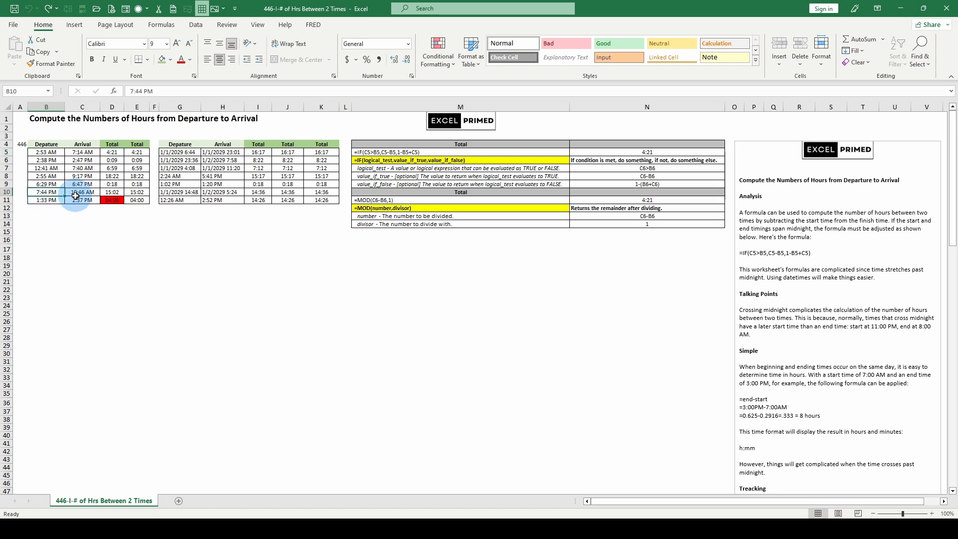
{"action": "left_click", "coordinate": [76, 196]}
{"action": "left_click", "coordinate": [110, 193]}
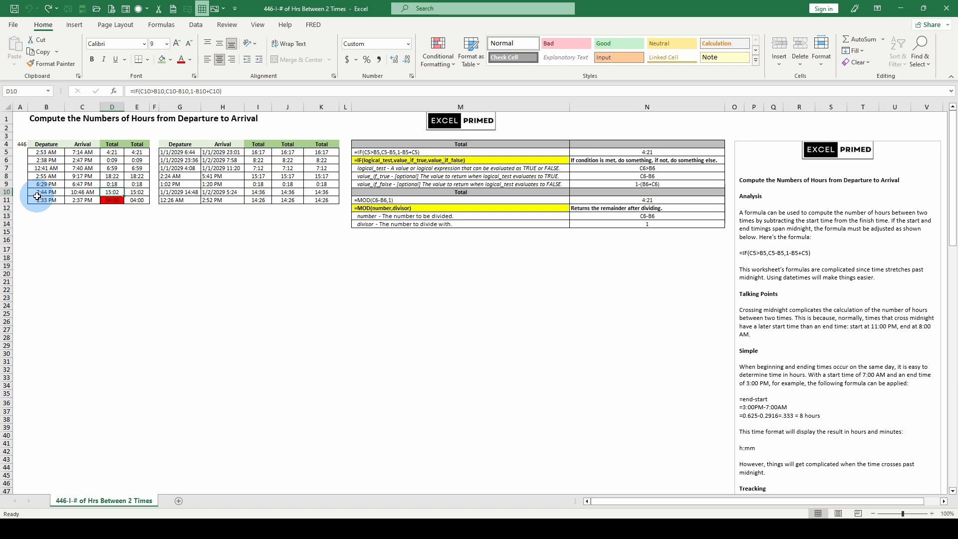
{"action": "left_click_drag", "start_coordinate": [141, 90], "coordinate": [157, 91]}
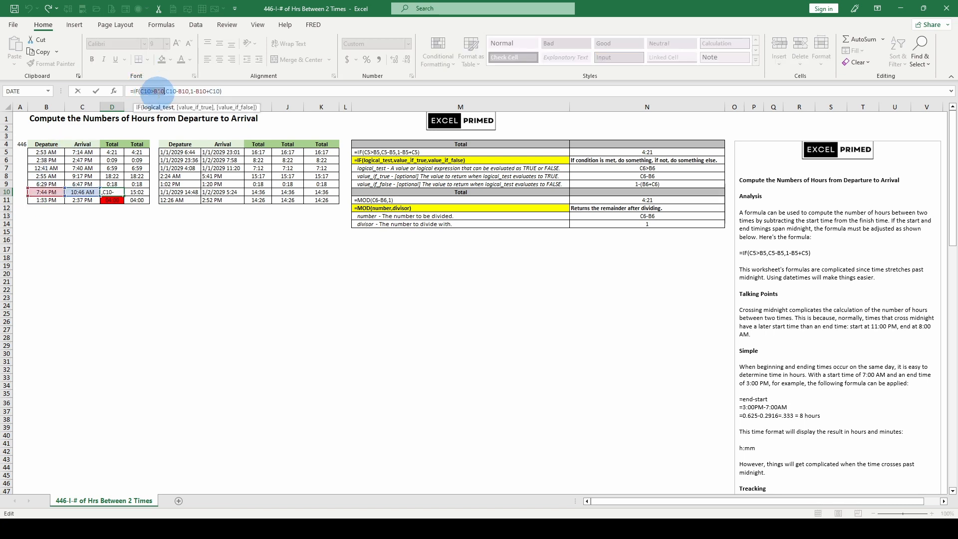
{"action": "left_click", "coordinate": [77, 91]}
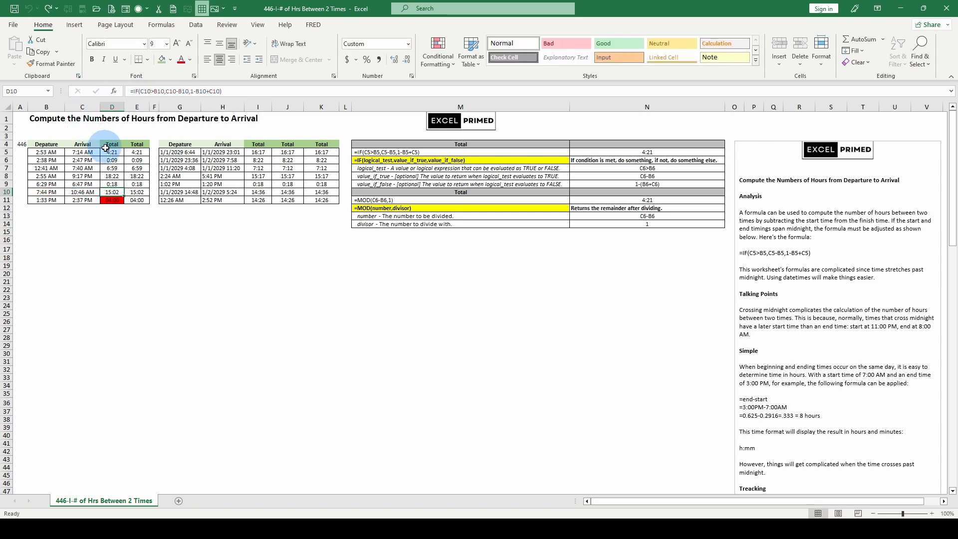
- Evaluate the C10-B10 argument within D10's IF formula, and discard the edit
{"action": "left_click_drag", "start_coordinate": [166, 91], "coordinate": [188, 91]}
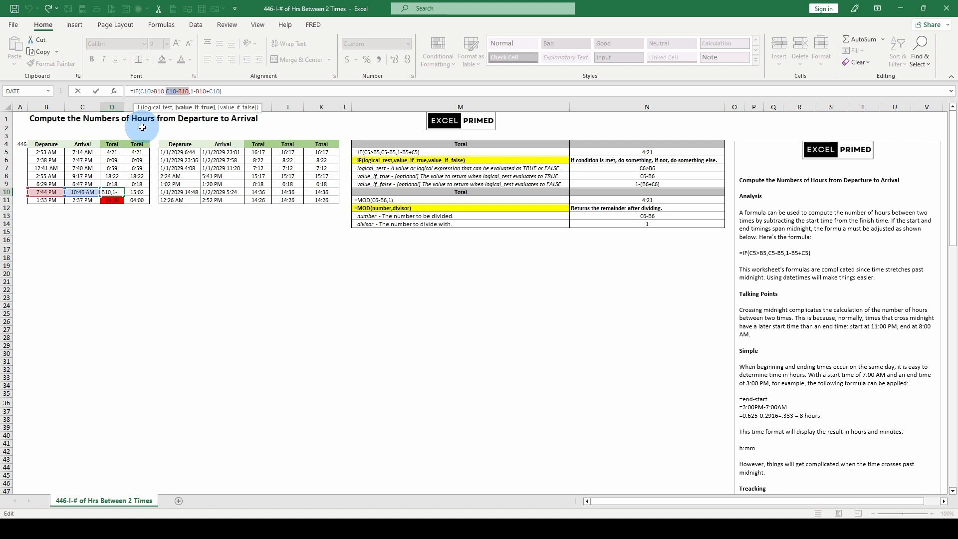
{"action": "key", "text": "F9"}
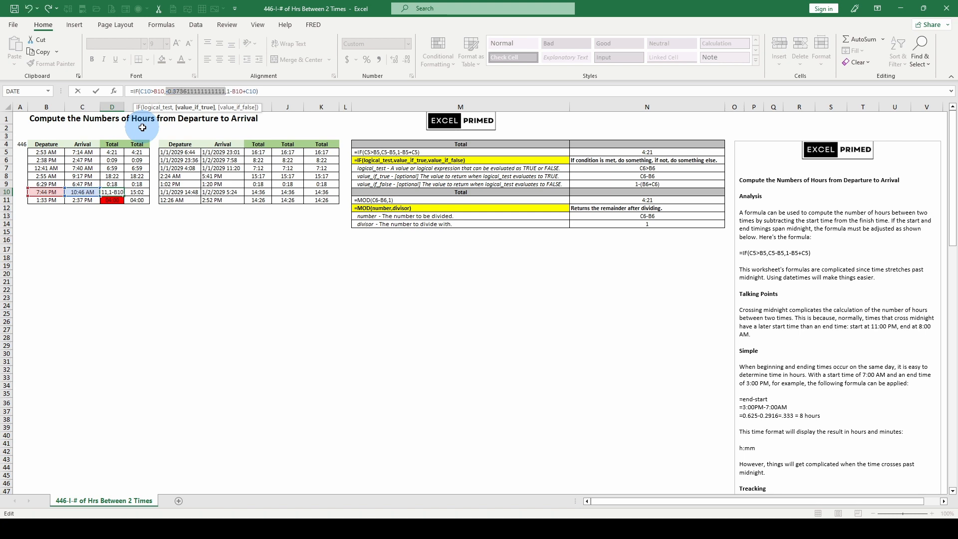
{"action": "key", "text": "Escape"}
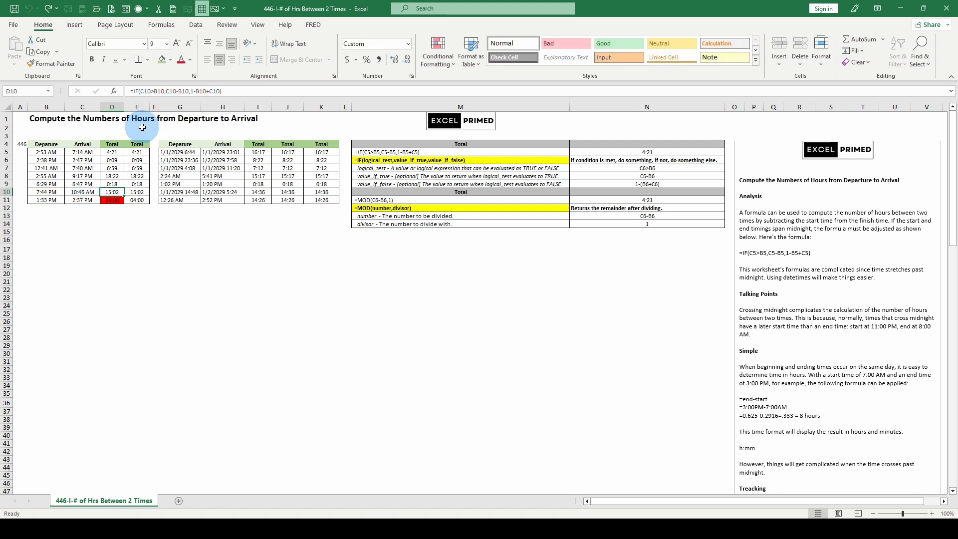
- Evaluate the logical test C11>B11 within D11's IF formula, discard the edit, and select the neighbouring total in E11
{"action": "left_click", "coordinate": [111, 200]}
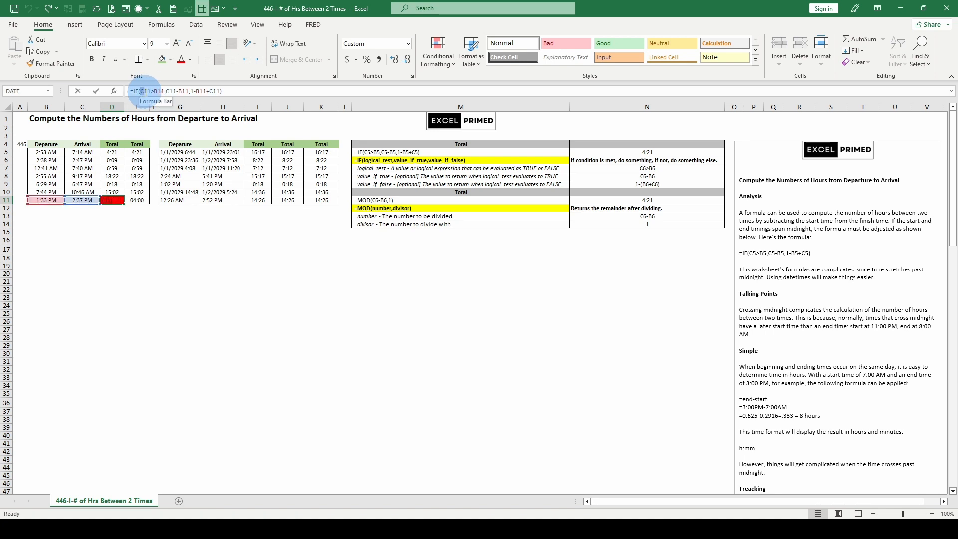
{"action": "left_click_drag", "start_coordinate": [140, 91], "coordinate": [162, 98]}
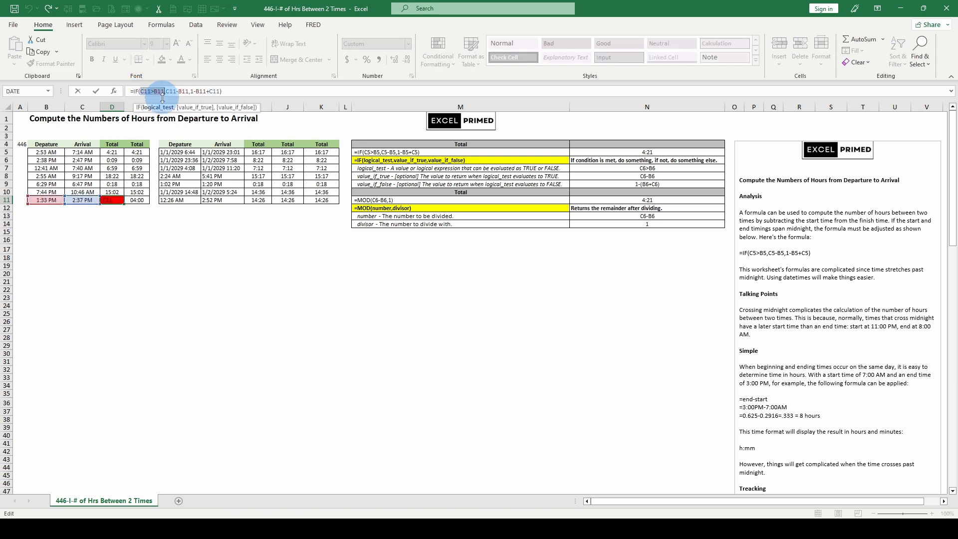
{"action": "key", "text": "Escape"}
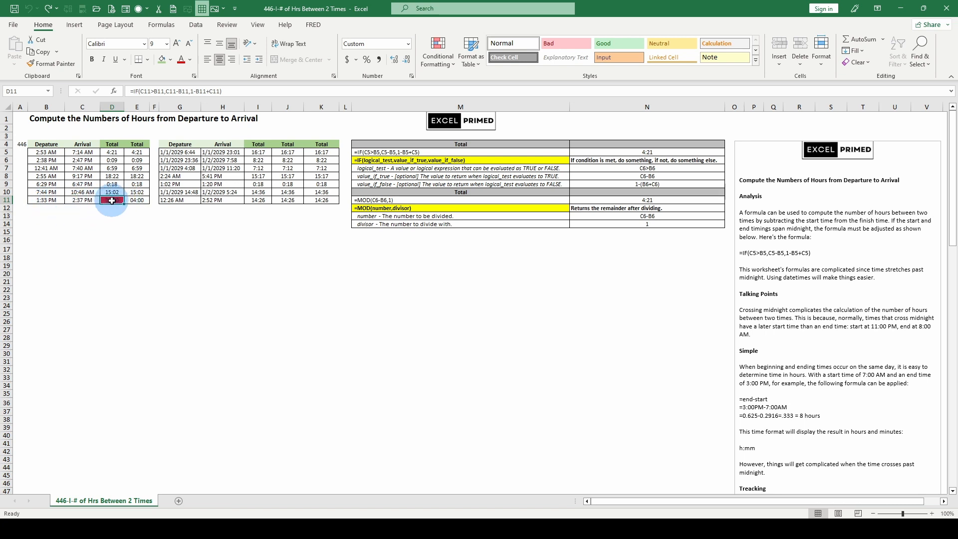
{"action": "left_click", "coordinate": [85, 200]}
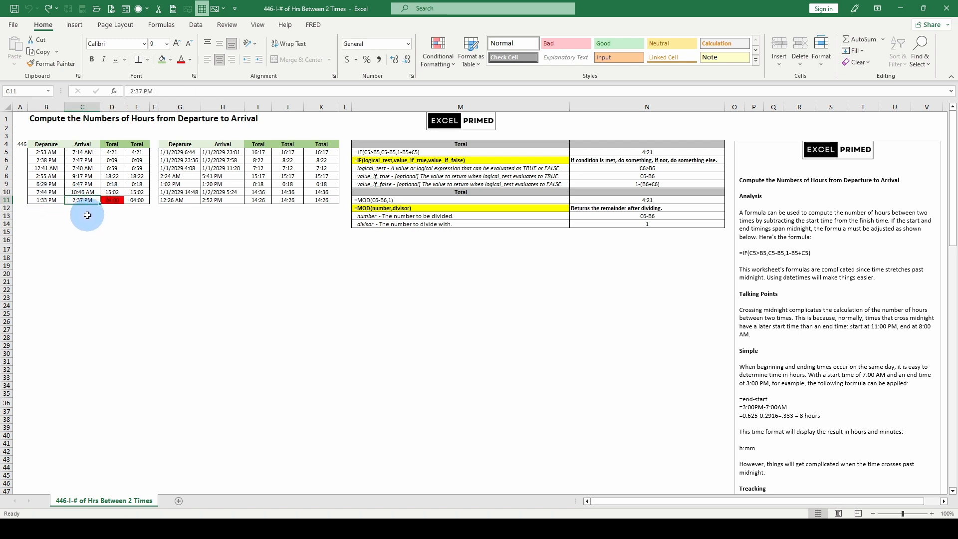
{"action": "left_click", "coordinate": [112, 200]}
{"action": "left_click", "coordinate": [150, 90]}
{"action": "left_click", "coordinate": [156, 108]}
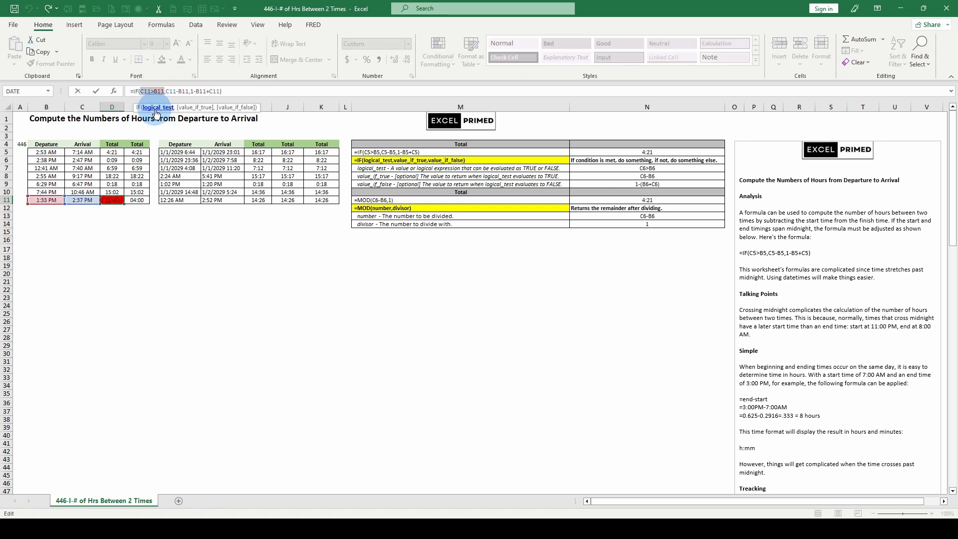
{"action": "key", "text": "F9"}
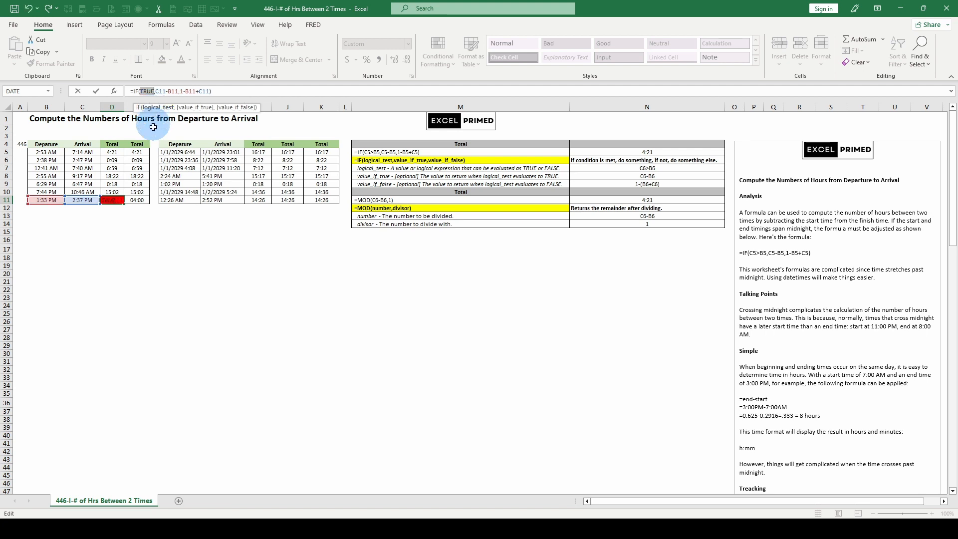
{"action": "left_click", "coordinate": [78, 91]}
{"action": "left_click", "coordinate": [136, 200]}
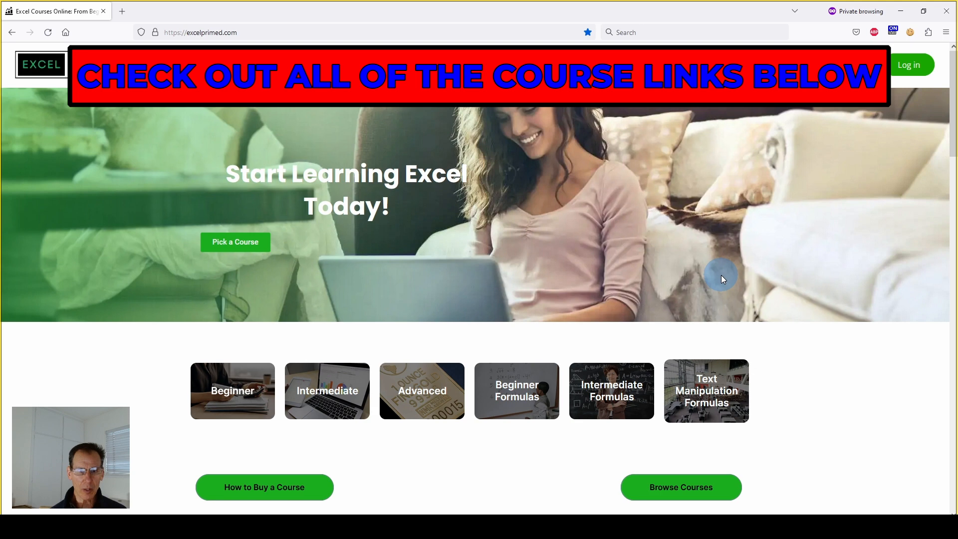
- Switch to the web browser and look through the Excel course listings on excelprimed.com
{"action": "scroll", "coordinate": [720, 274], "scroll_direction": "down", "scroll_amount": 6}
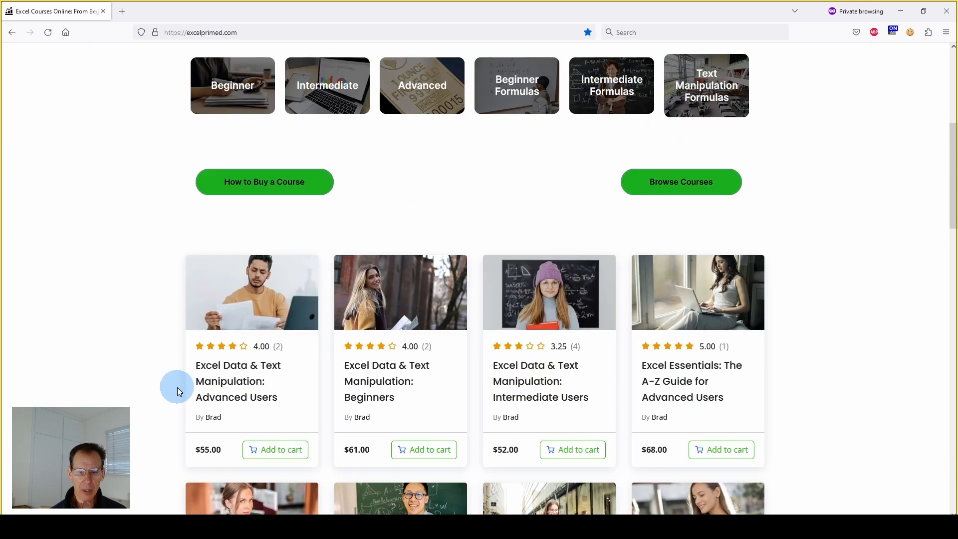
{"action": "scroll", "coordinate": [675, 295], "scroll_direction": "down", "scroll_amount": 2}
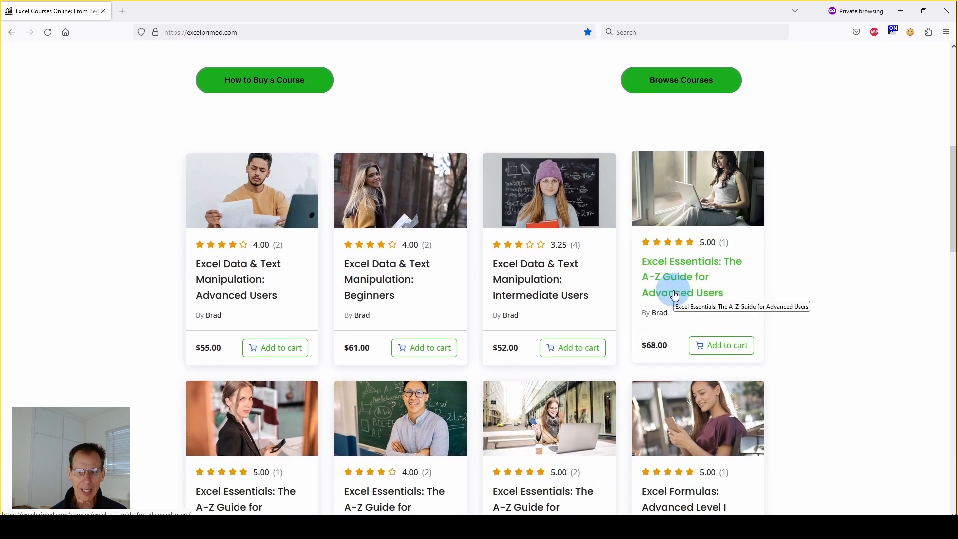
{"action": "scroll", "coordinate": [674, 295], "scroll_direction": "down", "scroll_amount": 1}
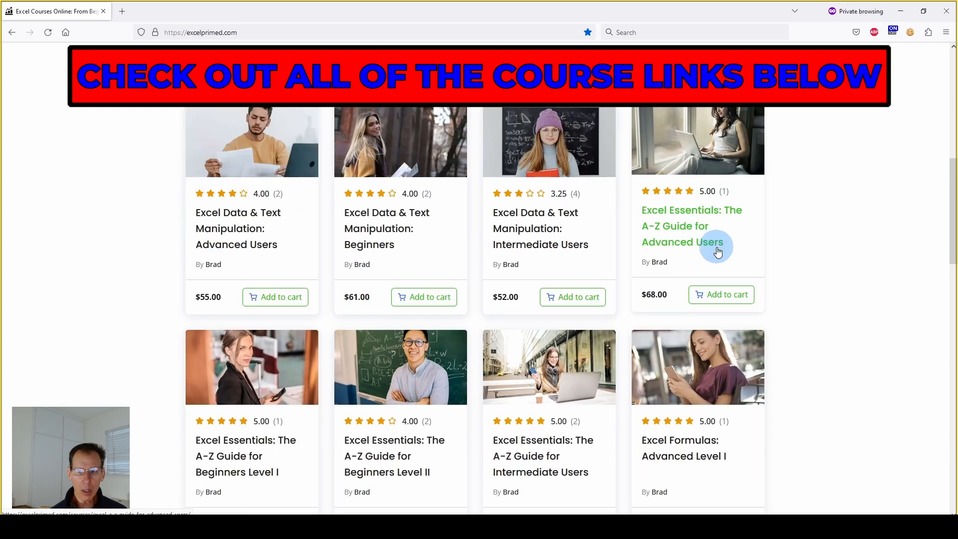
{"action": "scroll", "coordinate": [717, 249], "scroll_direction": "up", "scroll_amount": 1}
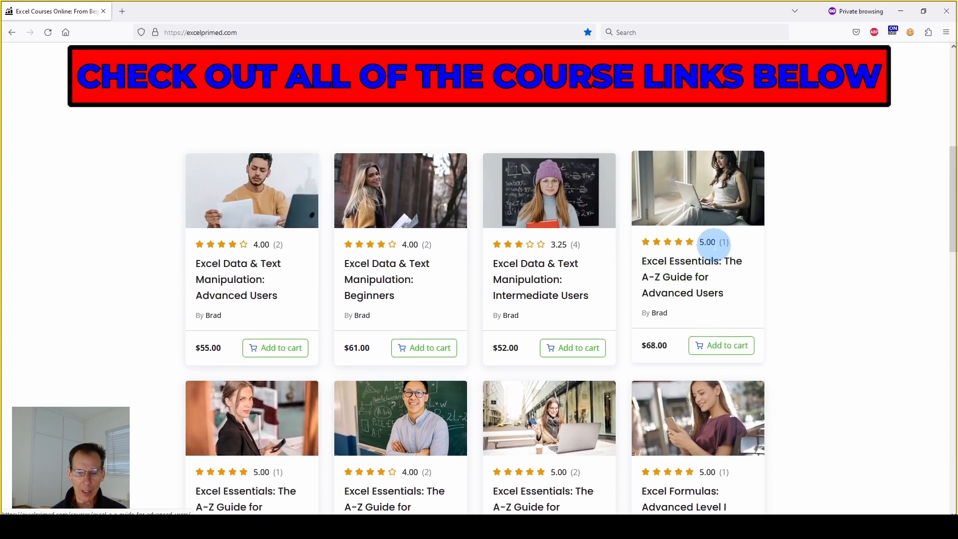
{"action": "scroll", "coordinate": [715, 246], "scroll_direction": "down", "scroll_amount": 1}
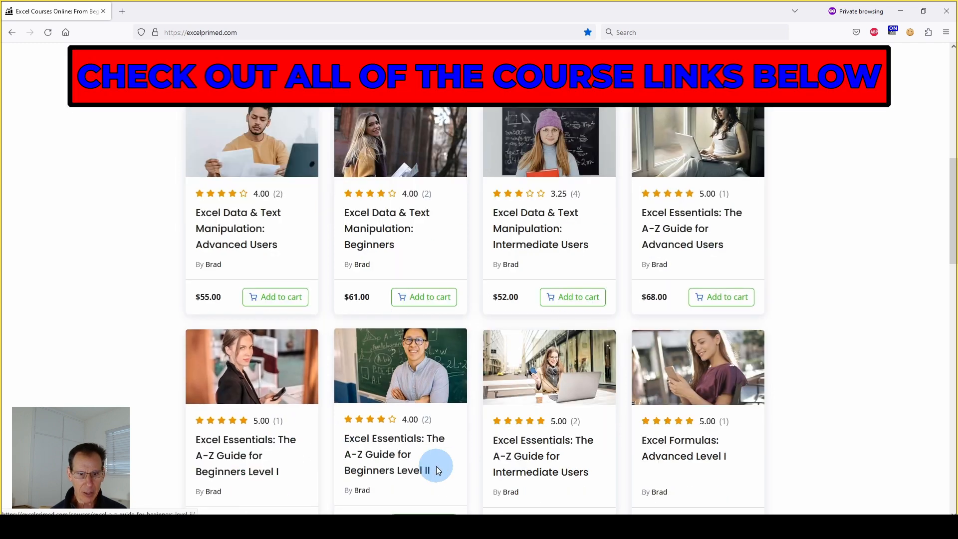
{"action": "scroll", "coordinate": [532, 397], "scroll_direction": "down", "scroll_amount": 1}
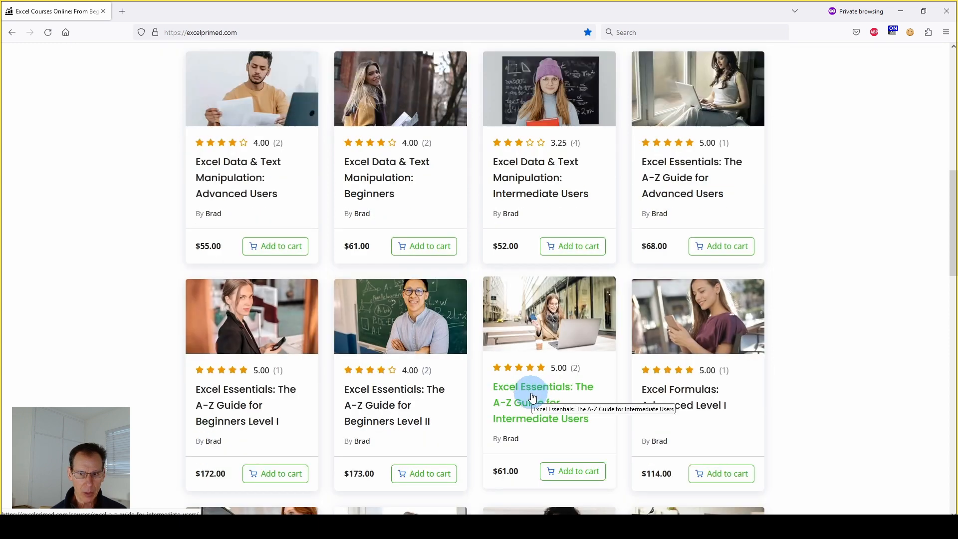
{"action": "scroll", "coordinate": [599, 379], "scroll_direction": "down", "scroll_amount": 1}
{"action": "scroll", "coordinate": [726, 334], "scroll_direction": "down", "scroll_amount": 1}
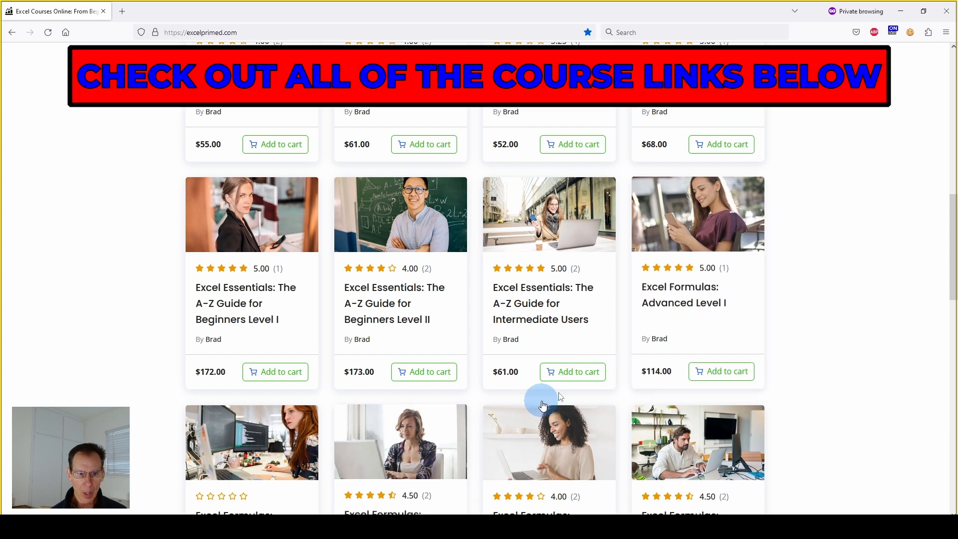
{"action": "scroll", "coordinate": [466, 438], "scroll_direction": "down", "scroll_amount": 1}
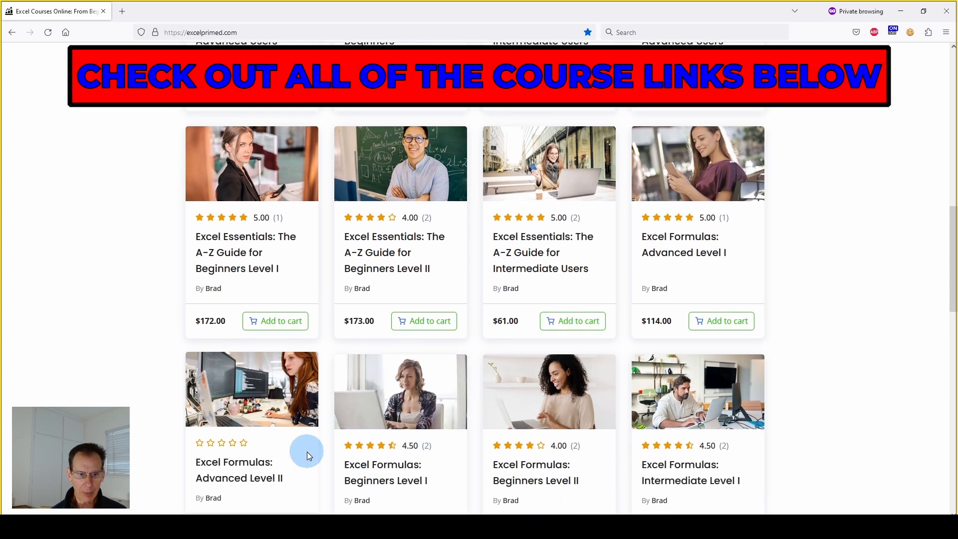
{"action": "scroll", "coordinate": [511, 435], "scroll_direction": "down", "scroll_amount": 1}
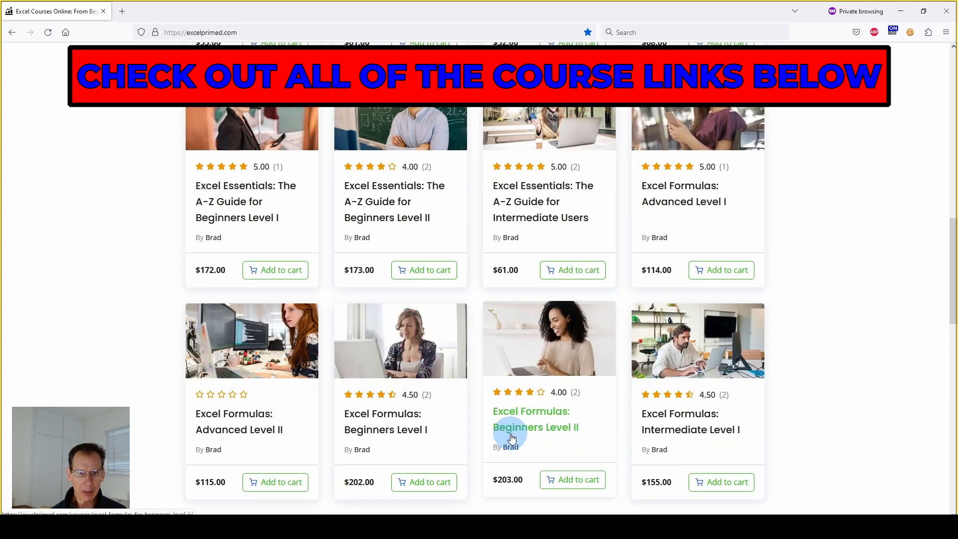
{"action": "scroll", "coordinate": [512, 439], "scroll_direction": "up", "scroll_amount": 6}
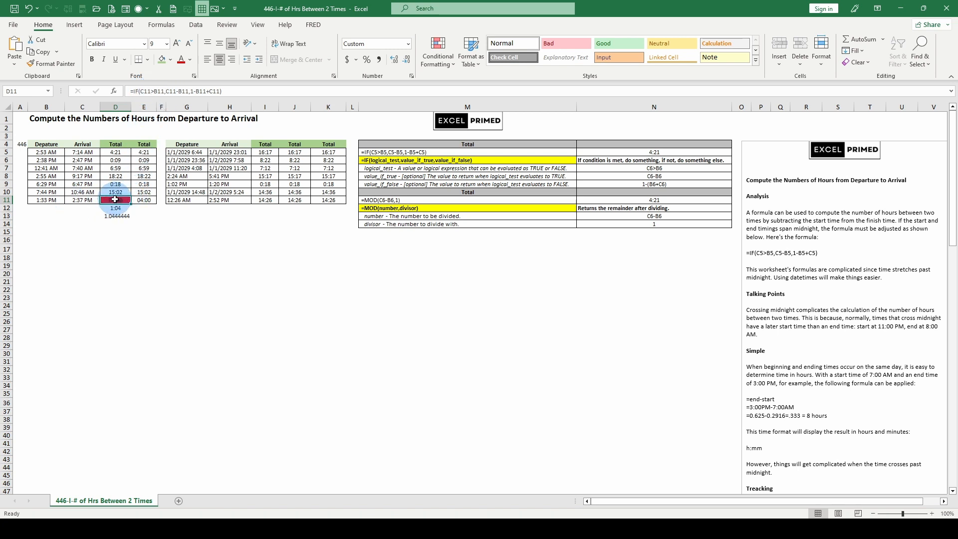
- Find the h:mm custom number format in the Management section of the worksheet notes and return to the time tables
{"action": "scroll", "coordinate": [819, 325], "scroll_direction": "down", "scroll_amount": 20}
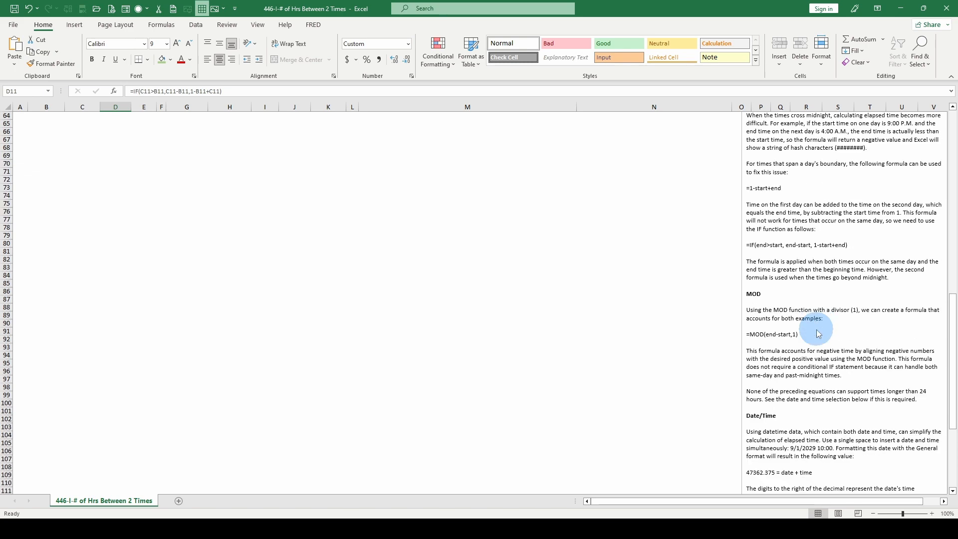
{"action": "scroll", "coordinate": [819, 334], "scroll_direction": "down", "scroll_amount": 11}
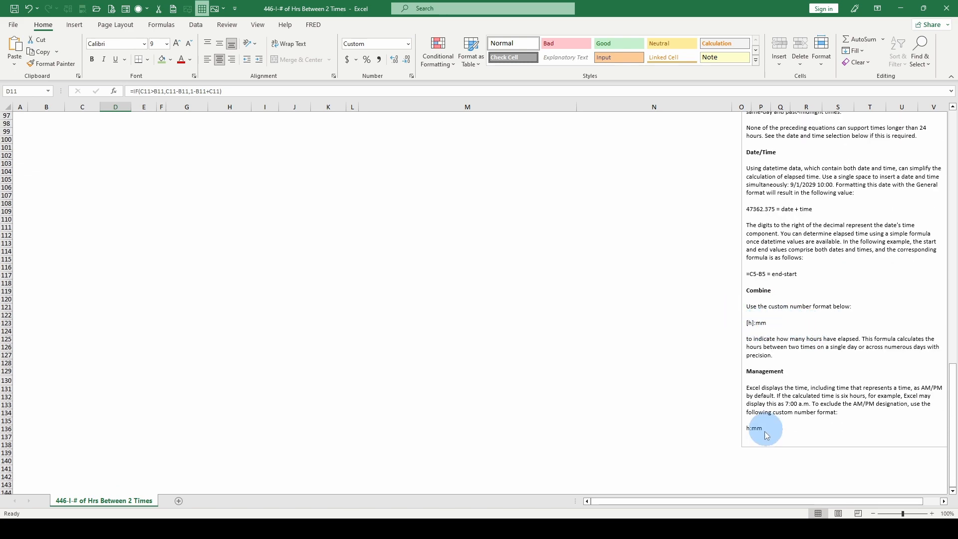
{"action": "scroll", "coordinate": [356, 289], "scroll_direction": "up", "scroll_amount": 20}
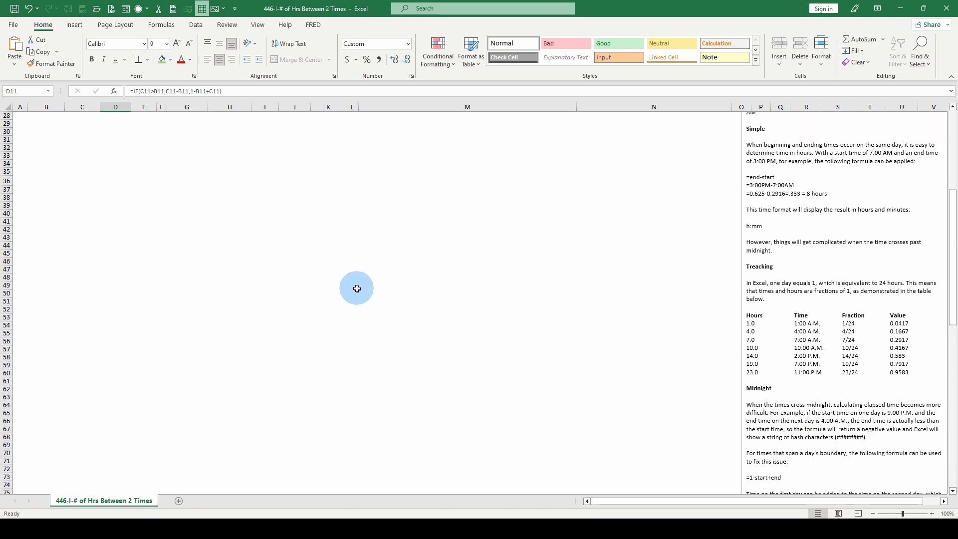
{"action": "scroll", "coordinate": [357, 289], "scroll_direction": "up", "scroll_amount": 9}
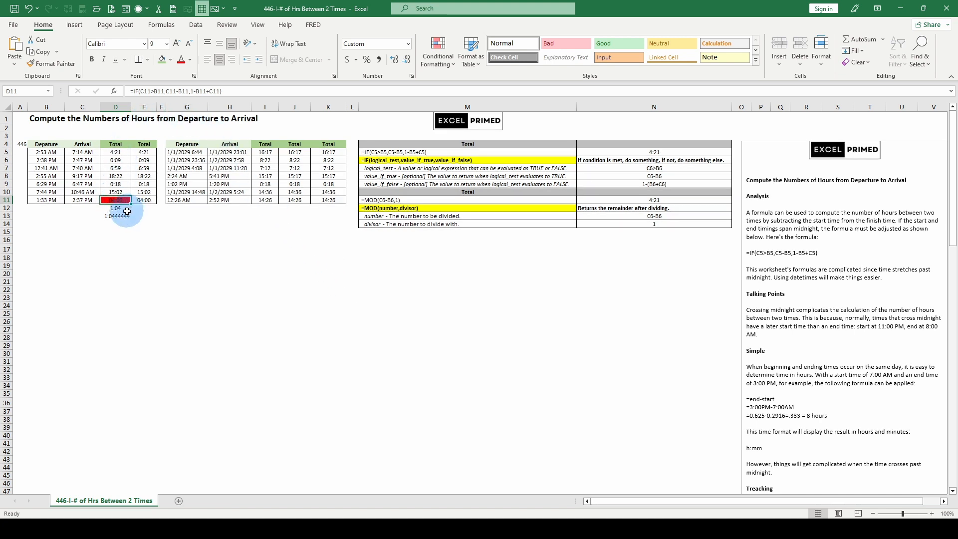
- Check the custom number format of cell D11 without changing it, and inspect the formula in D13
{"action": "key", "text": "ctrl+1"}
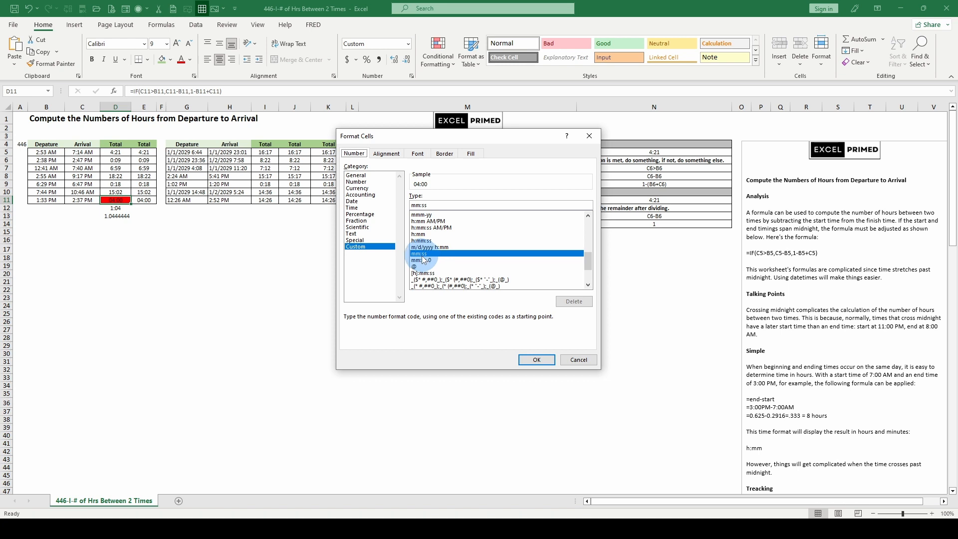
{"action": "left_click", "coordinate": [579, 360]}
{"action": "left_click", "coordinate": [123, 221]}
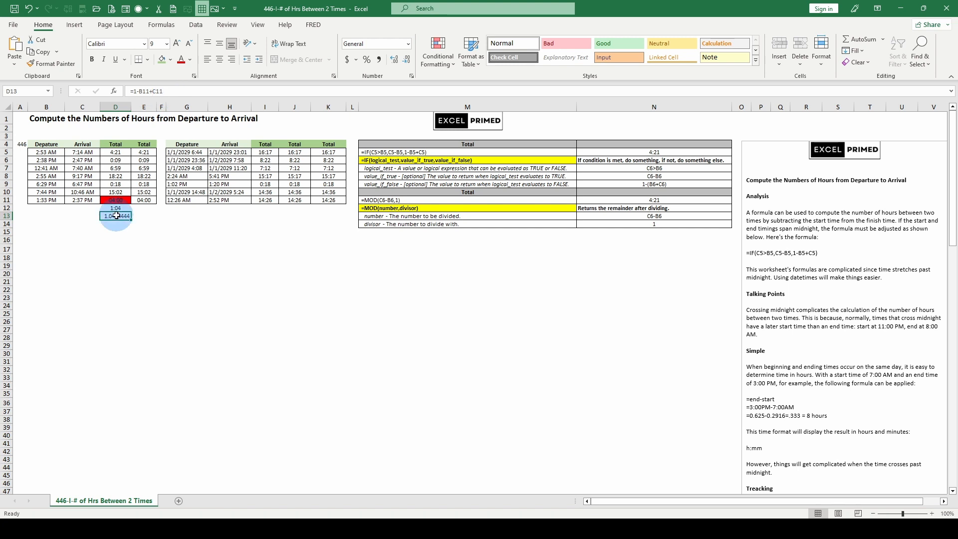
- Apply the custom number format h:mm to the row 11 totals in D11:E11
{"action": "left_click_drag", "start_coordinate": [106, 198], "coordinate": [140, 201]}
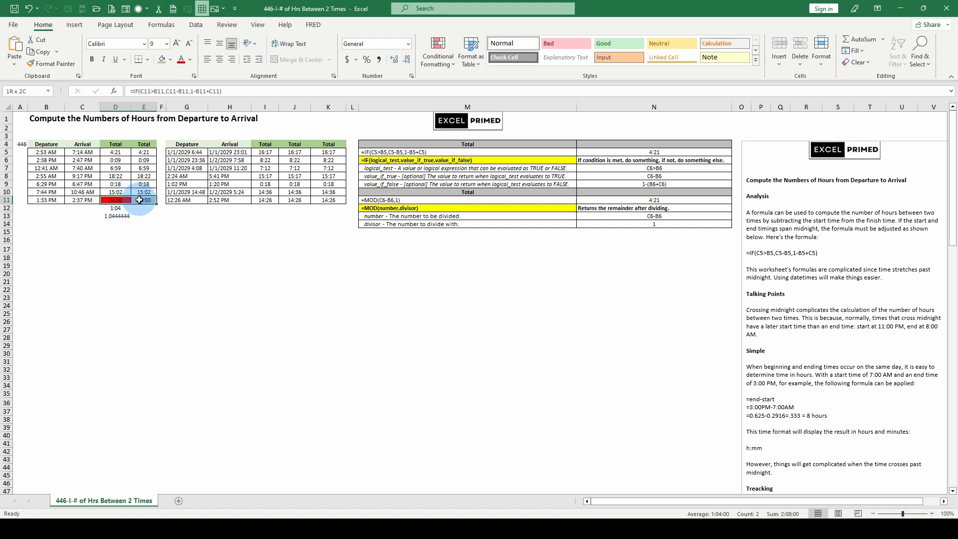
{"action": "key", "text": "ctrl+1"}
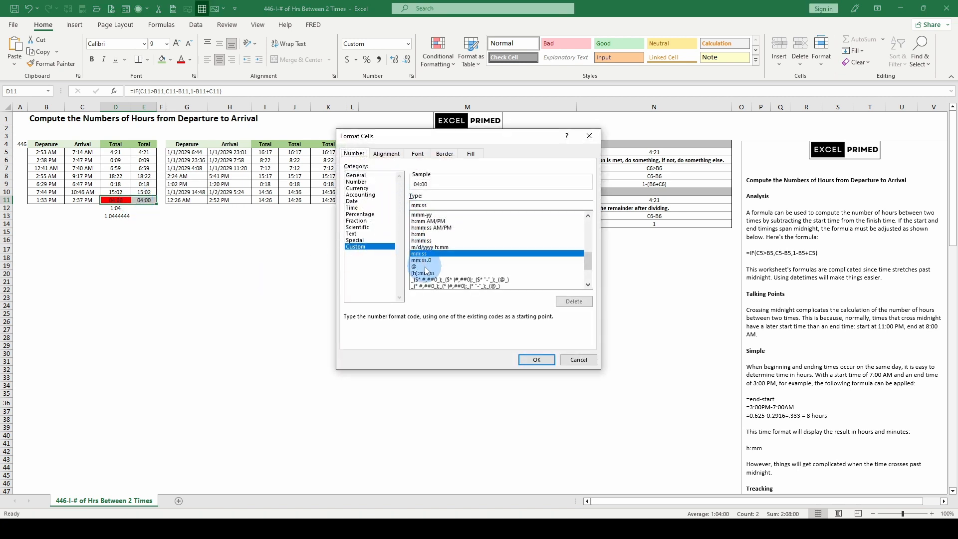
{"action": "left_click", "coordinate": [423, 235]}
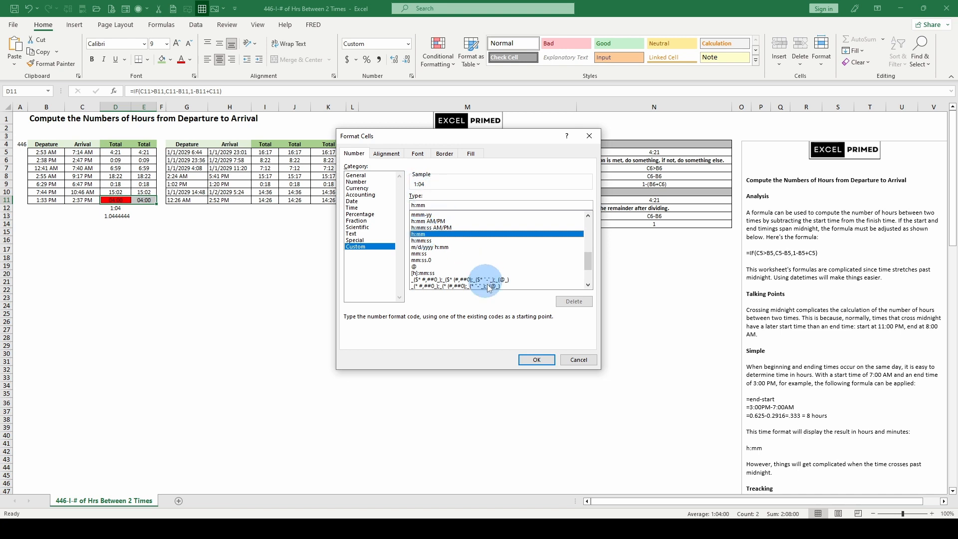
{"action": "left_click", "coordinate": [535, 360]}
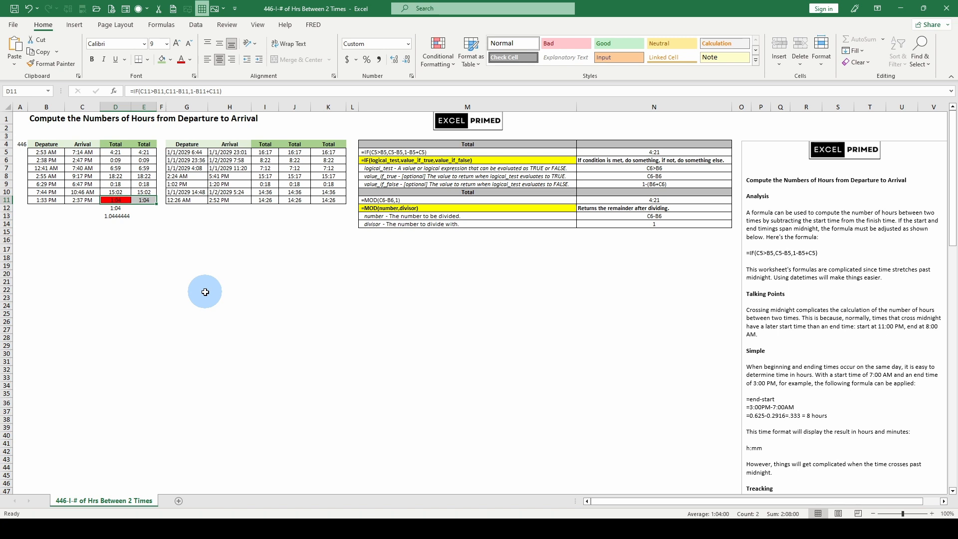
{"action": "left_click", "coordinate": [150, 225]}
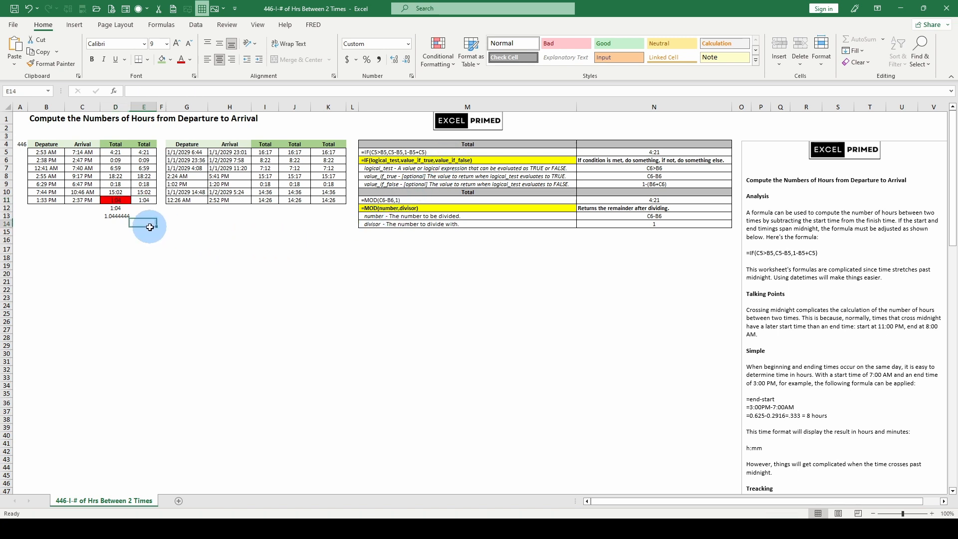
{"action": "left_click", "coordinate": [116, 201]}
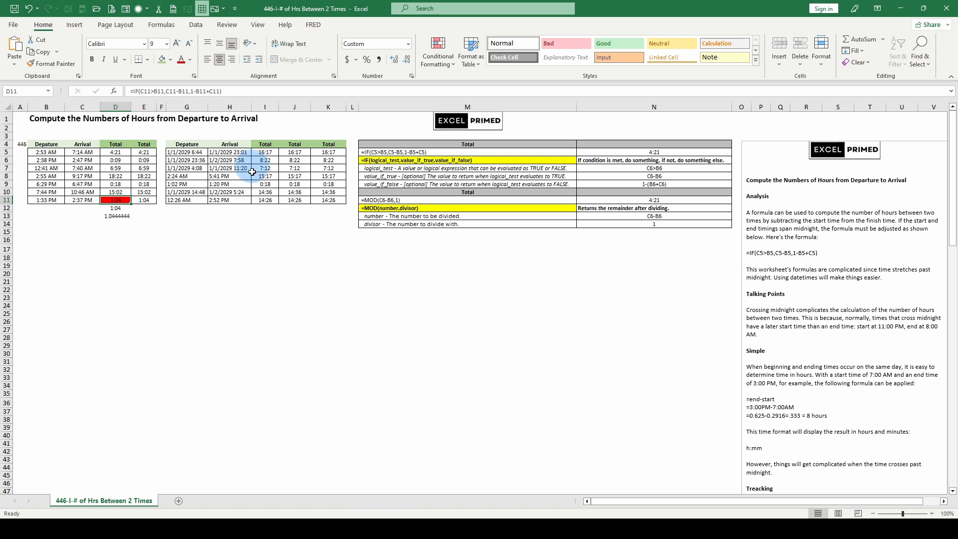
- Inspect the IF formula in I5, display the departure datetime in G5 in General format, and undo that format change
{"action": "left_click", "coordinate": [258, 153]}
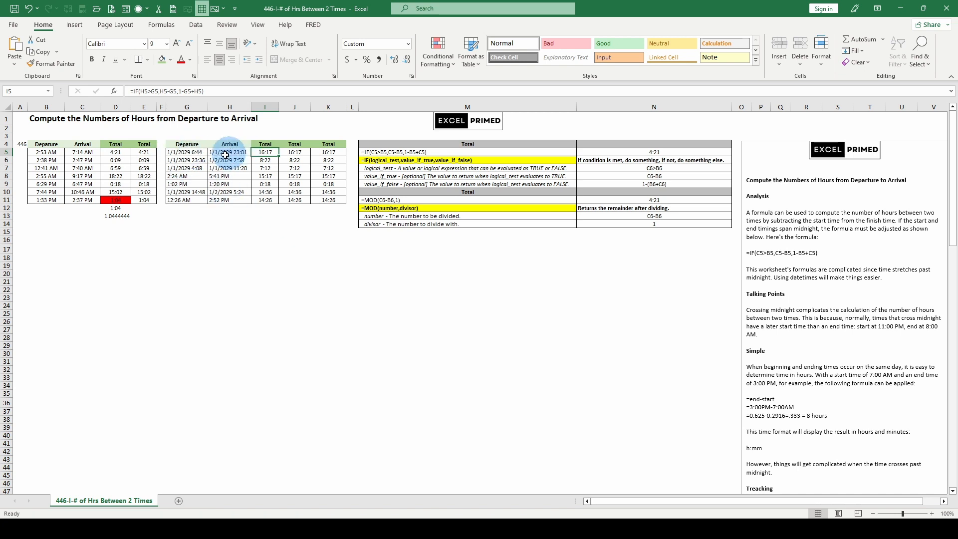
{"action": "left_click", "coordinate": [189, 152]}
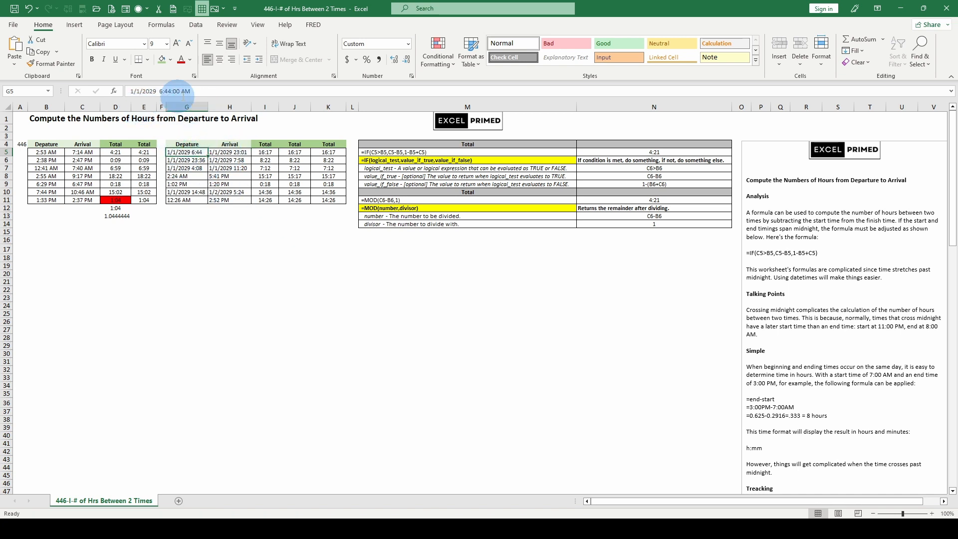
{"action": "left_click", "coordinate": [408, 44]}
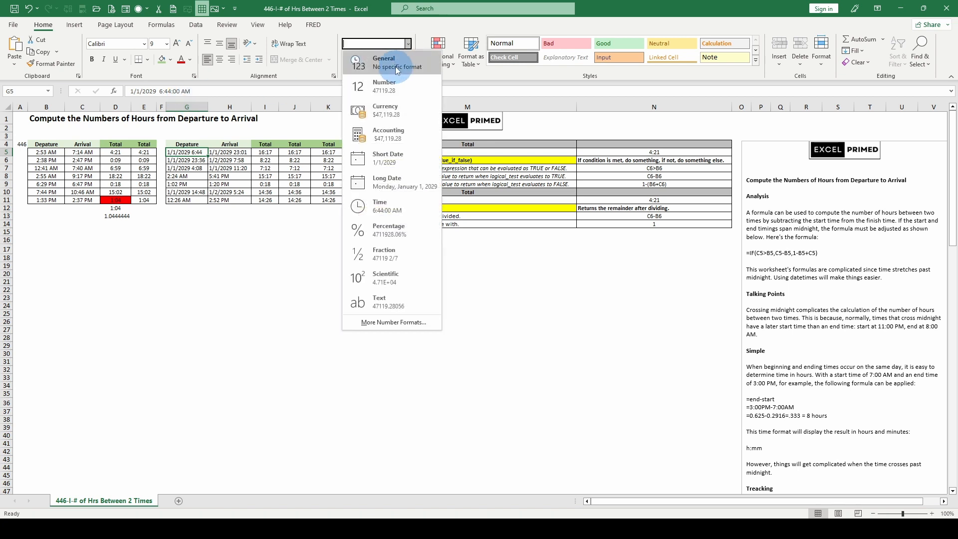
{"action": "left_click", "coordinate": [387, 61]}
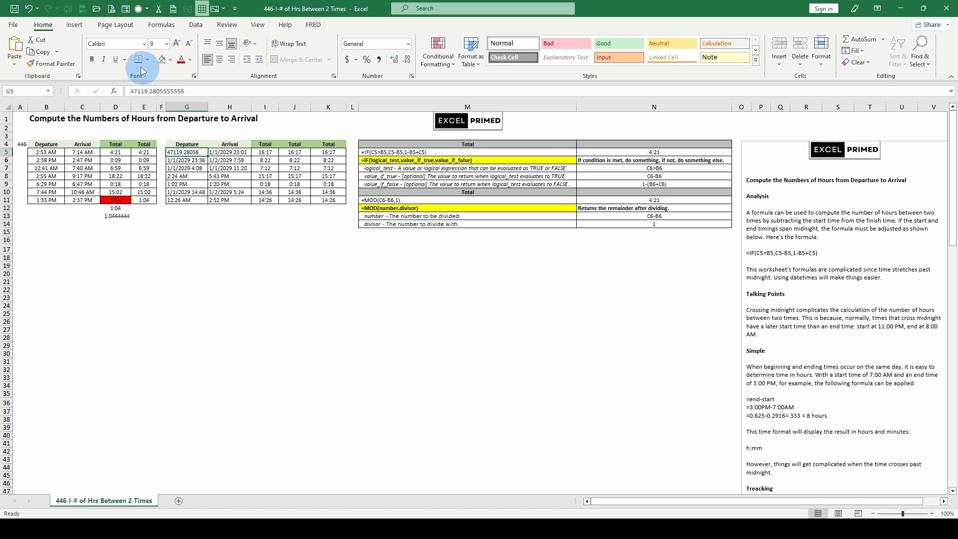
{"action": "left_click", "coordinate": [29, 8]}
{"action": "left_click", "coordinate": [29, 8]}
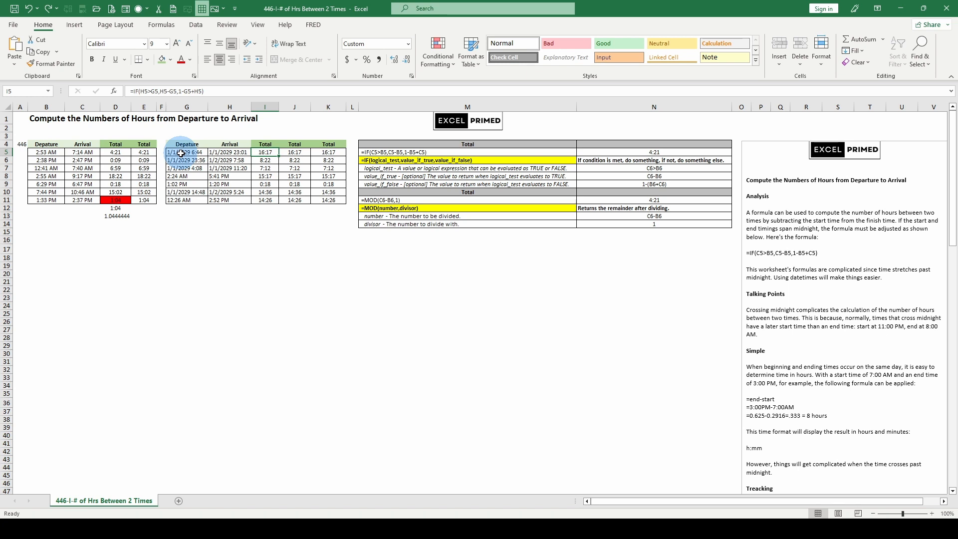
- Inspect the arrival datetime in H5 and compare the row 10 IF and MOD total formulas in both time tables
{"action": "left_click", "coordinate": [224, 153]}
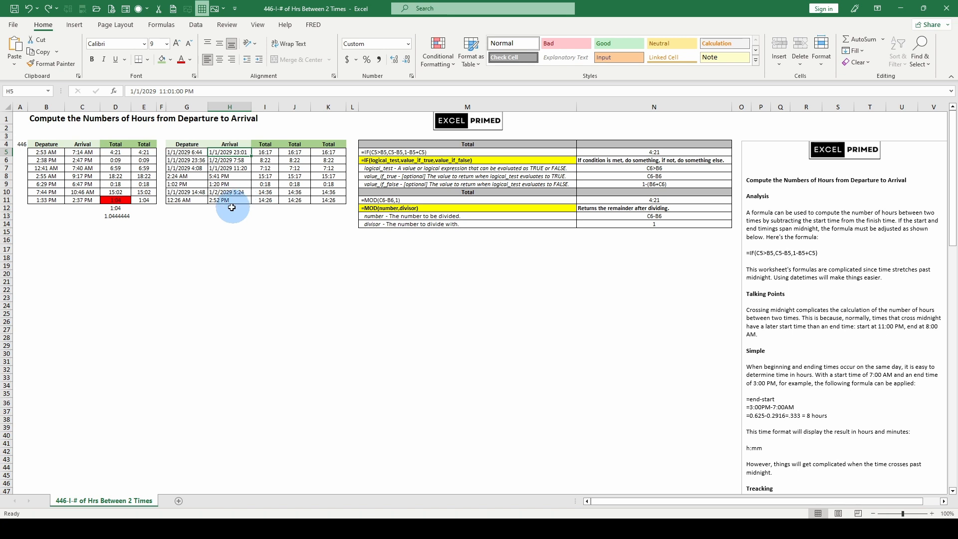
{"action": "left_click", "coordinate": [187, 192]}
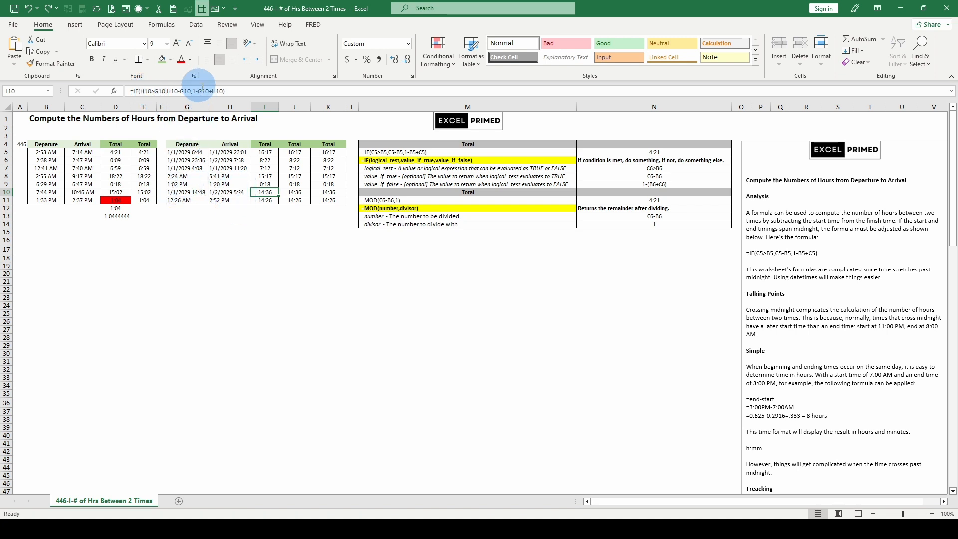
{"action": "left_click", "coordinate": [294, 193]}
{"action": "left_click", "coordinate": [147, 194]}
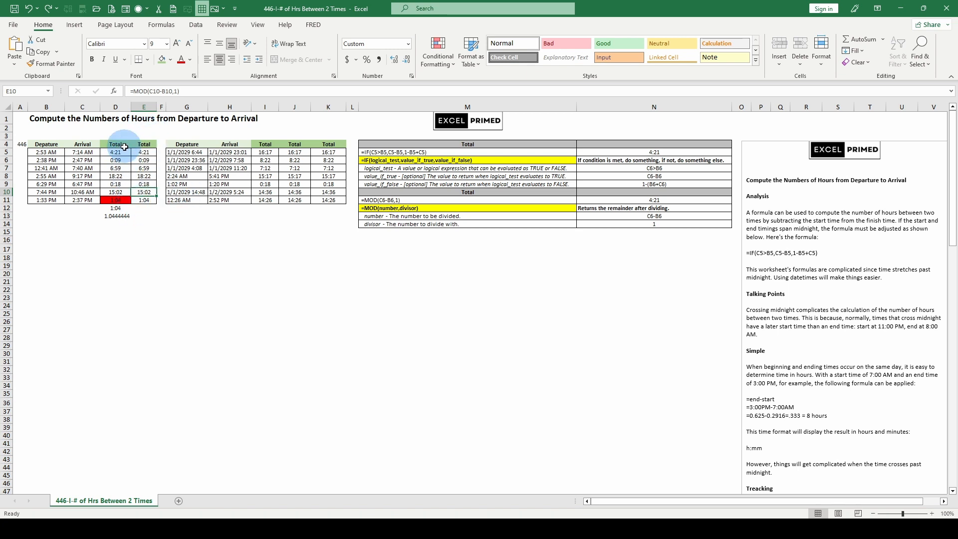
{"action": "left_click", "coordinate": [115, 192]}
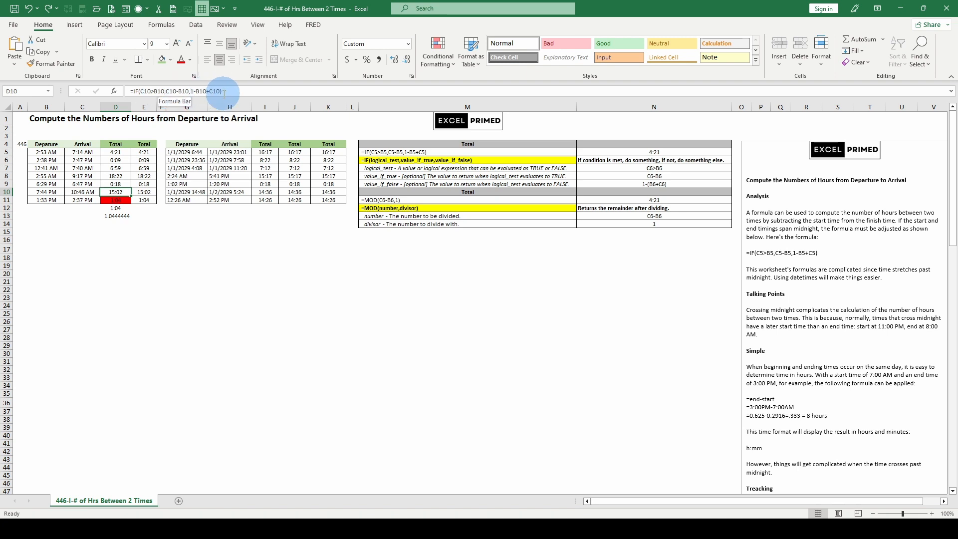
- Apply the custom number format [h]:mm:ss to the MOD total in E10
{"action": "left_click", "coordinate": [147, 190]}
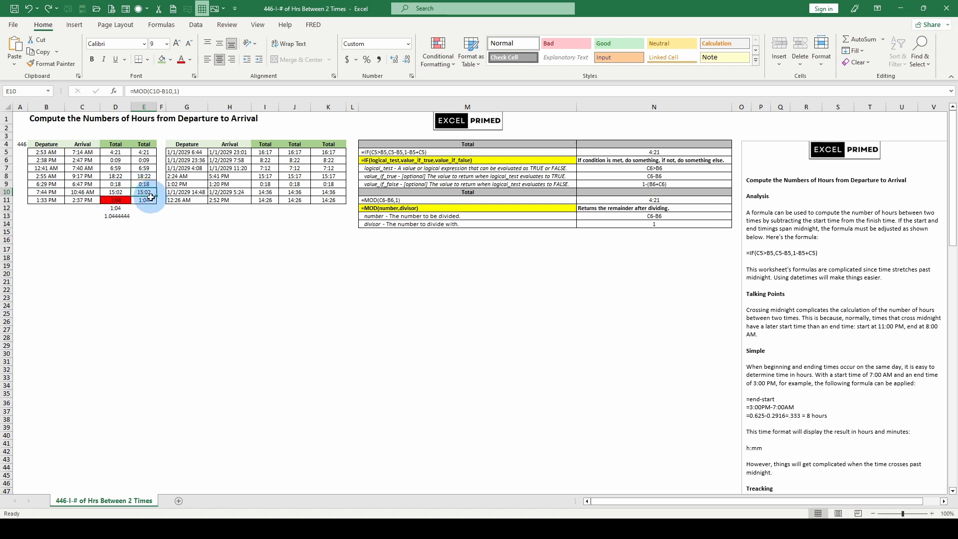
{"action": "key", "text": "ctrl+1"}
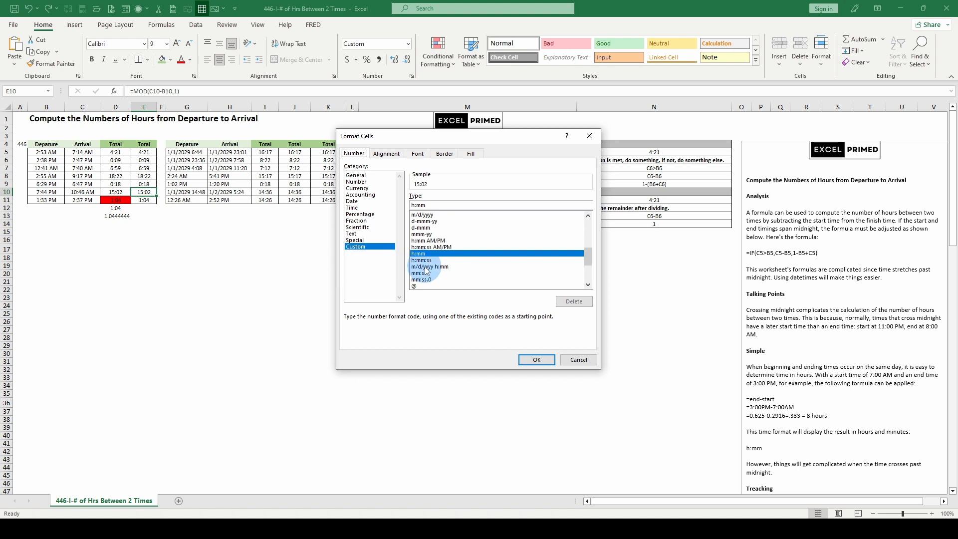
{"action": "scroll", "coordinate": [423, 262], "scroll_direction": "down", "scroll_amount": 2}
{"action": "left_click", "coordinate": [422, 253]}
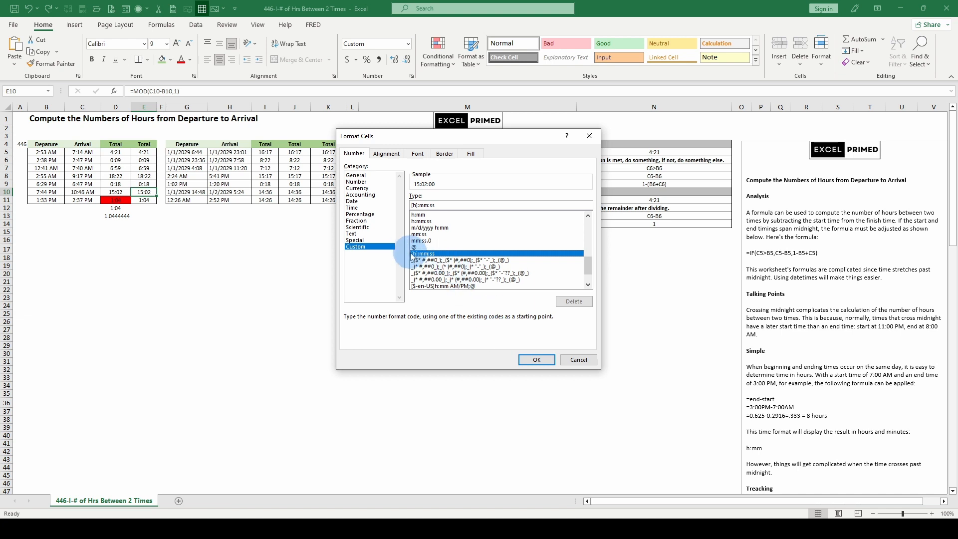
{"action": "left_click", "coordinate": [530, 359]}
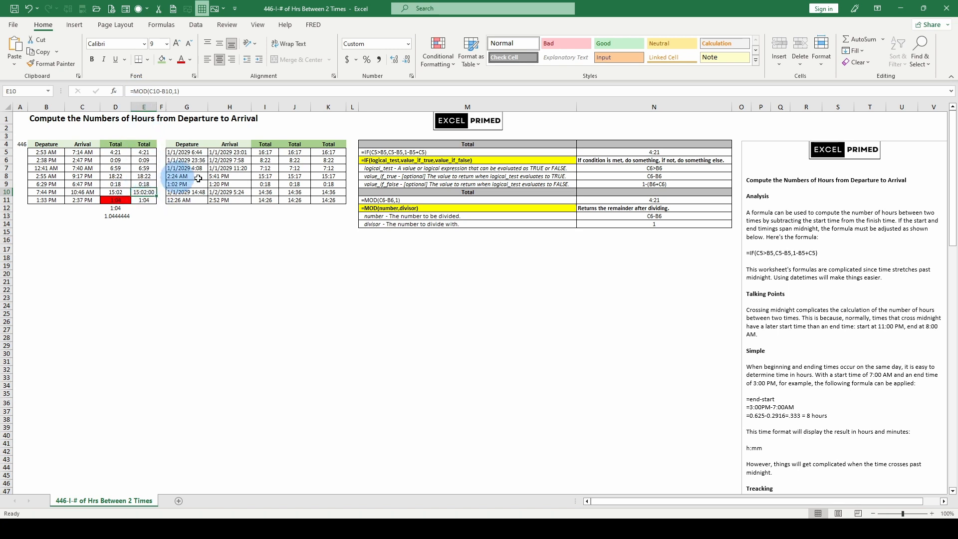
- Inspect the datetime table's MOD formula in J5 and the plain subtraction formulas in K5 and K10
{"action": "left_click", "coordinate": [294, 152]}
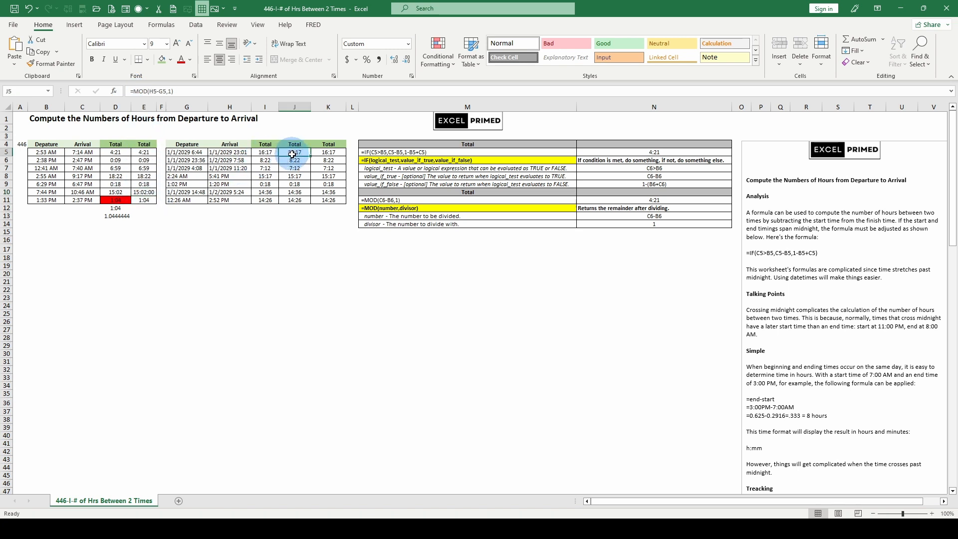
{"action": "key", "text": "Right"}
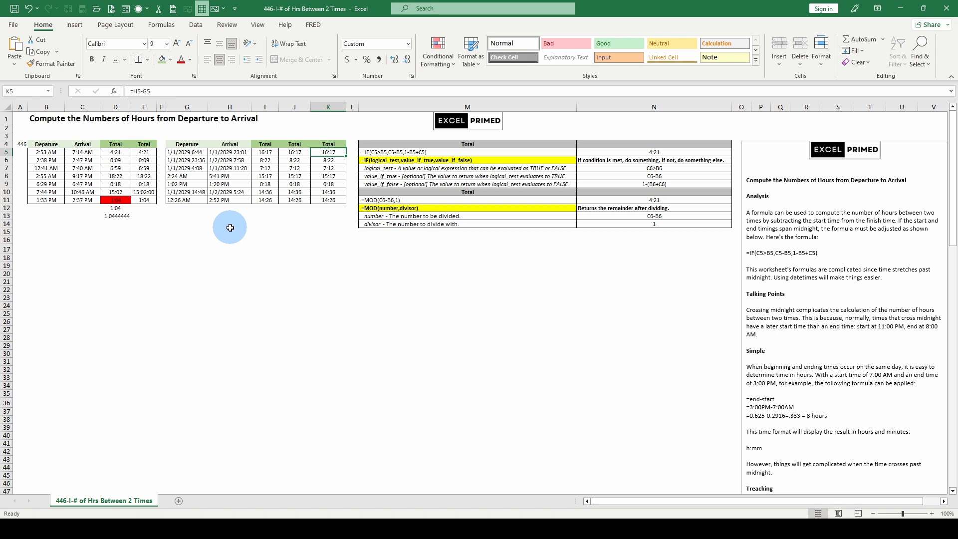
{"action": "left_click", "coordinate": [339, 164], "text": "shift"}
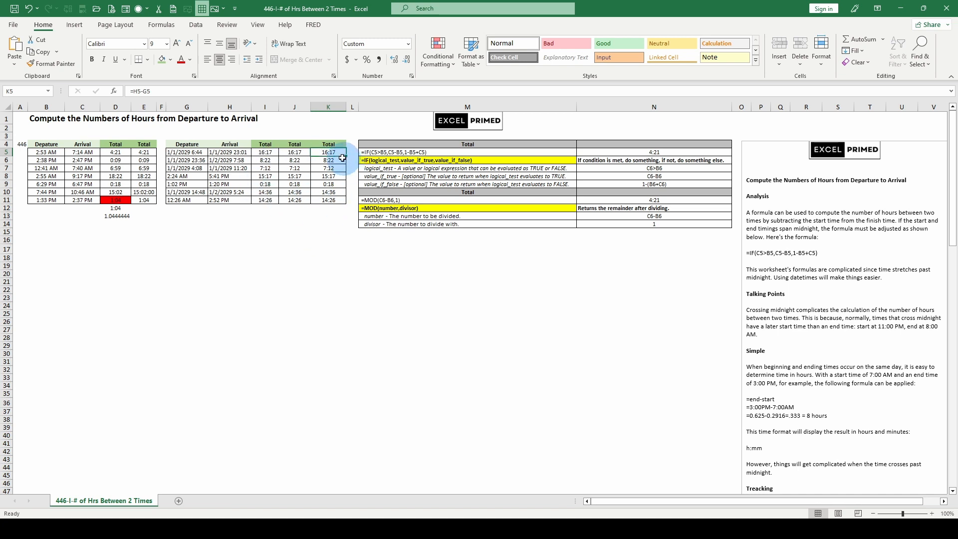
{"action": "left_click", "coordinate": [332, 190]}
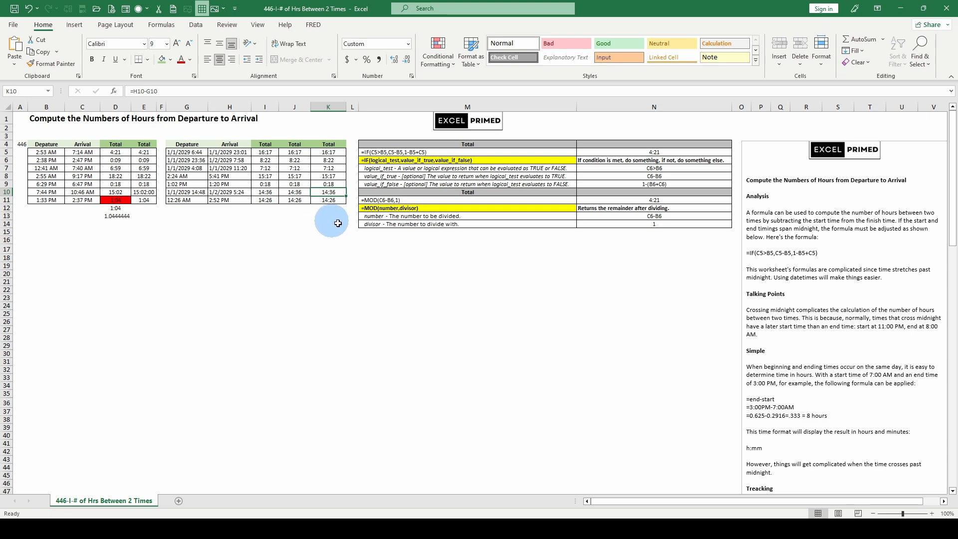
{"action": "scroll", "coordinate": [320, 241], "scroll_direction": "down", "scroll_amount": 1}
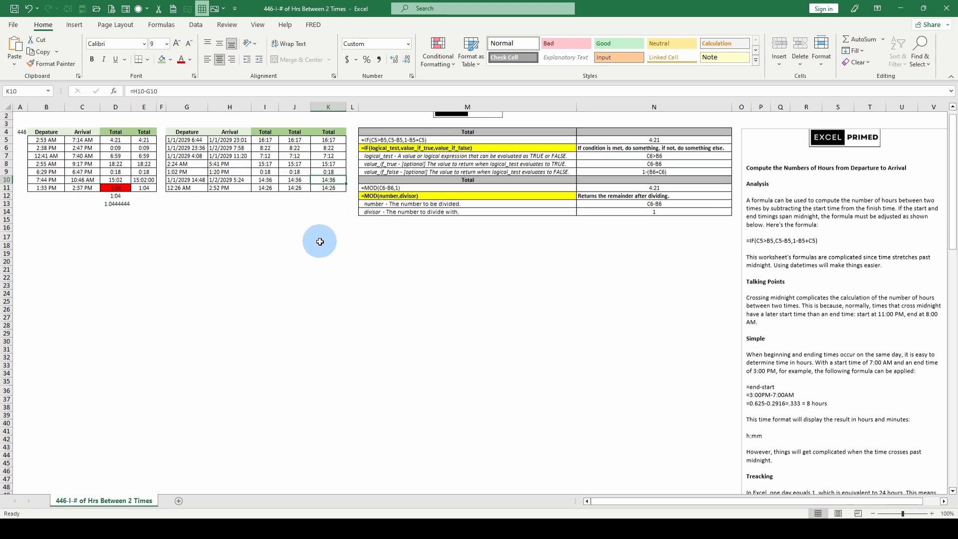
{"action": "scroll", "coordinate": [320, 242], "scroll_direction": "up", "scroll_amount": 1}
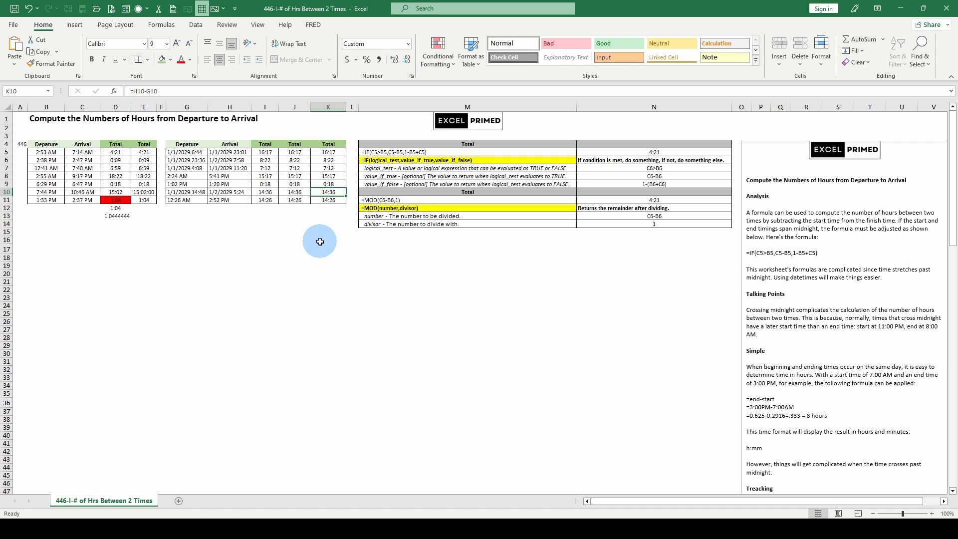